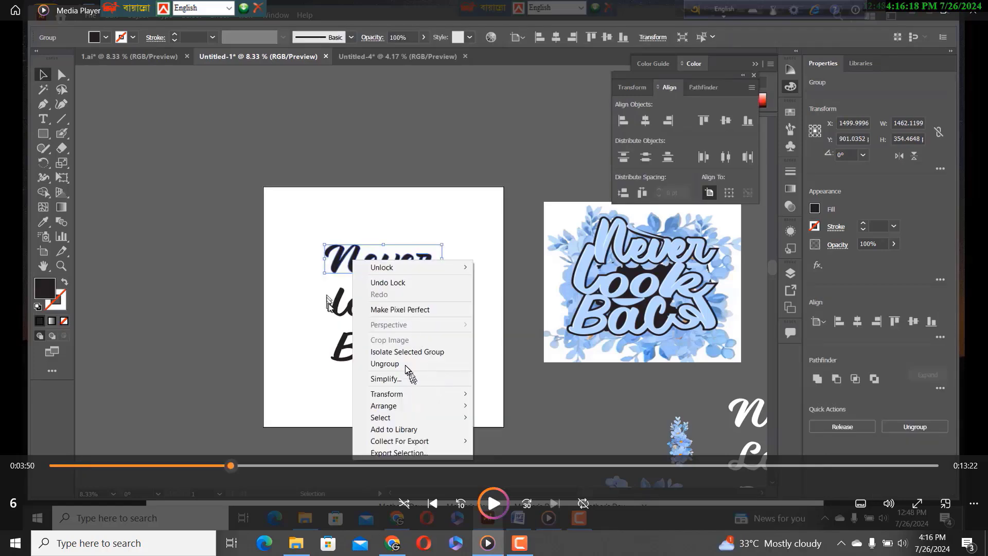
Resume playback of the recorded lettering design video.
{"action": "left_click", "coordinate": [491, 502]}
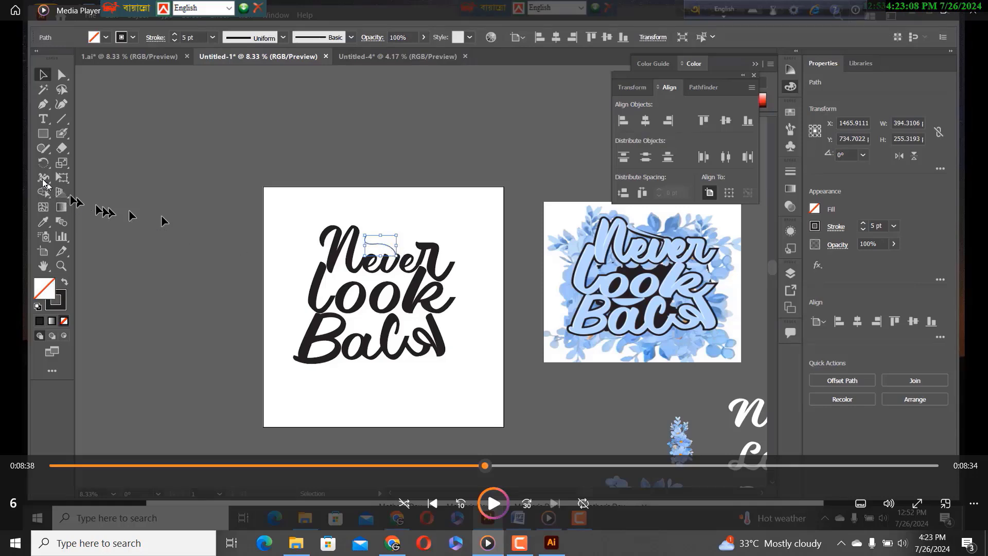
{"action": "left_click", "coordinate": [492, 502]}
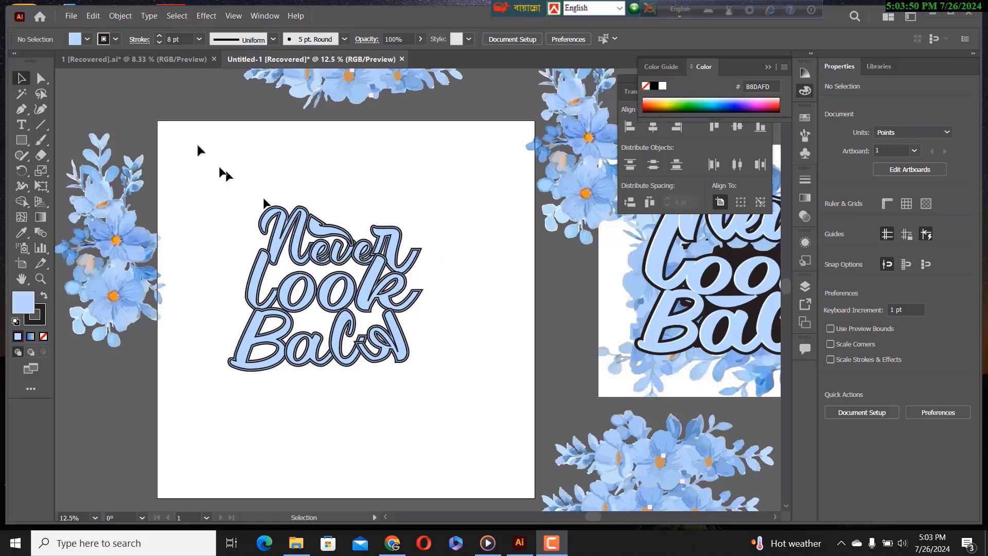
Offset the paths of the whole "Never Look Back" lettering by 62 pt with miter joins.
{"action": "left_click_drag", "start_coordinate": [254, 197], "coordinate": [353, 326]}
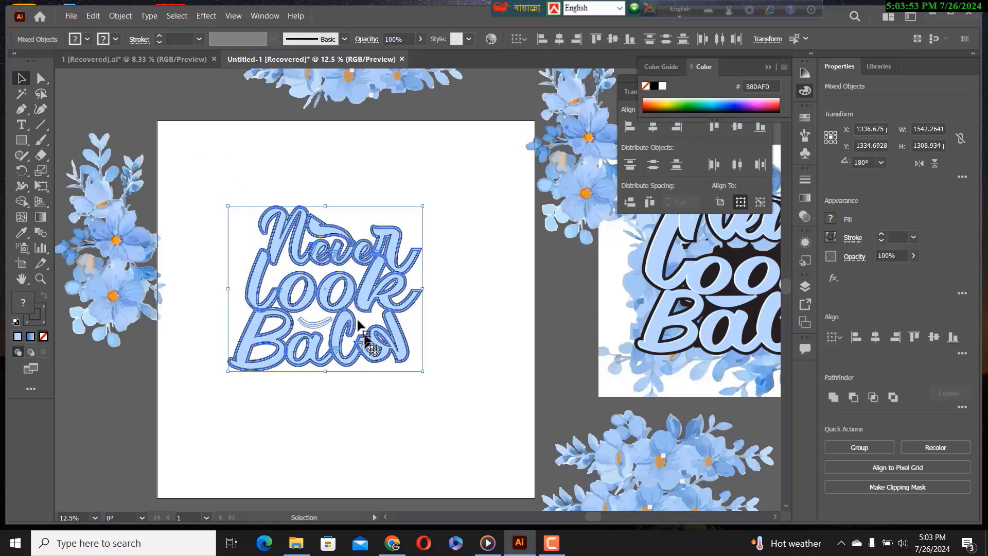
{"action": "left_click", "coordinate": [121, 16]}
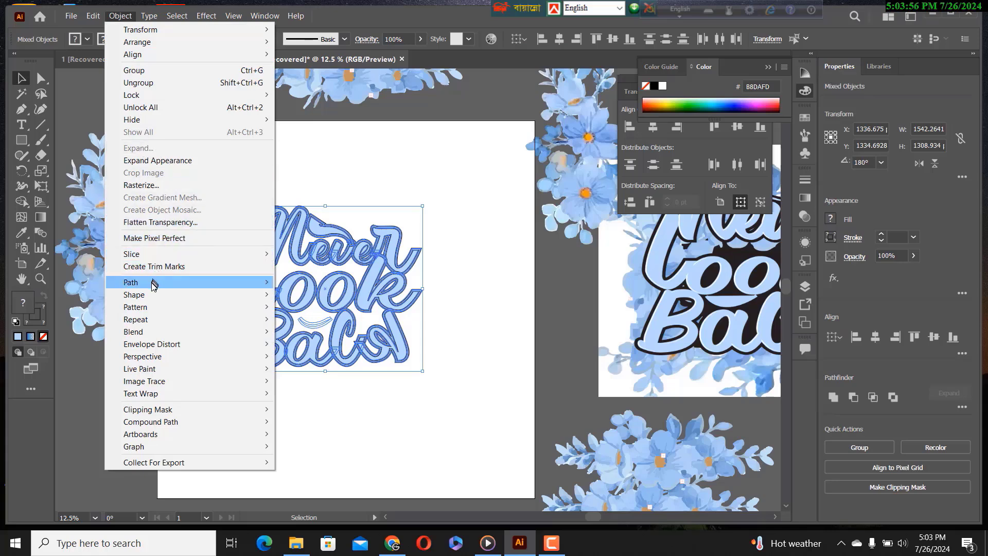
{"action": "mouse_move", "coordinate": [154, 283]}
{"action": "left_click", "coordinate": [317, 323]}
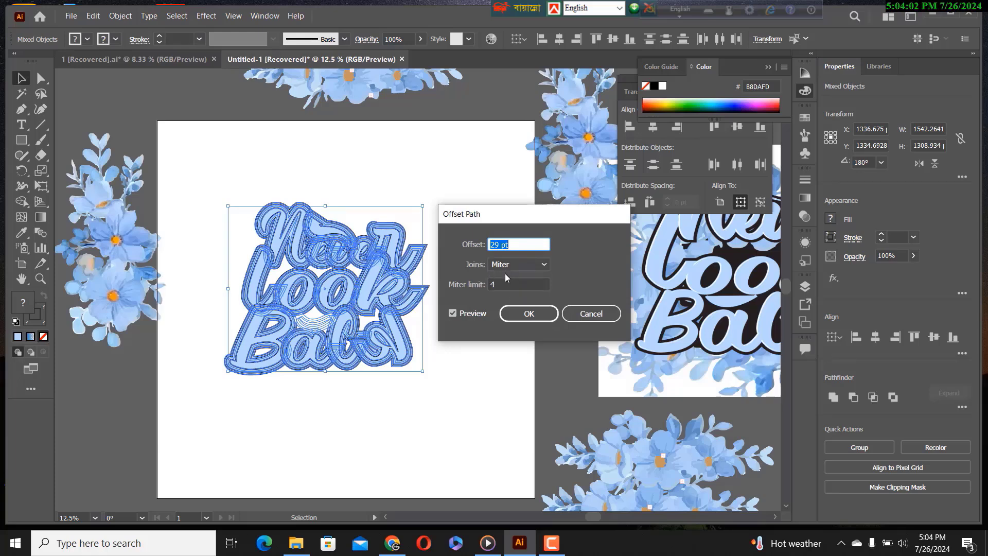
{"action": "key", "text": "Up"}
{"action": "key", "text": "Up"}
{"action": "key", "text": "Up"}
{"action": "key", "text": "Up"}
{"action": "key", "text": "Up"}
{"action": "key", "text": "Up"}
{"action": "key", "text": "Up"}
{"action": "key", "text": "Up"}
{"action": "key", "text": "Up"}
{"action": "key", "text": "Up"}
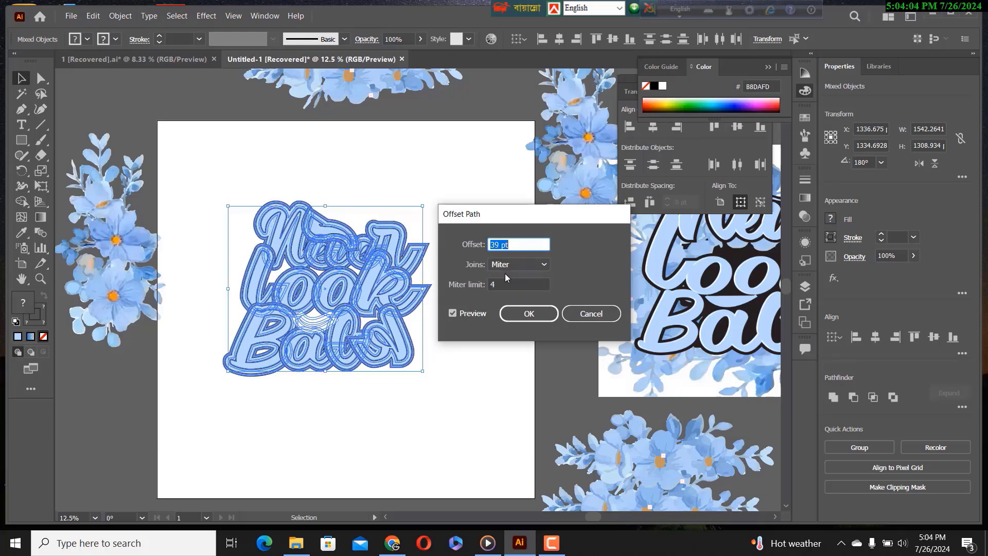
{"action": "key", "text": "Up"}
{"action": "key", "text": "Up"}
{"action": "key", "text": "Up"}
{"action": "key", "text": "Up"}
{"action": "key", "text": "Up"}
{"action": "key", "text": "Up"}
{"action": "key", "text": "Up"}
{"action": "key", "text": "Up"}
{"action": "key", "text": "Up"}
{"action": "key", "text": "Up"}
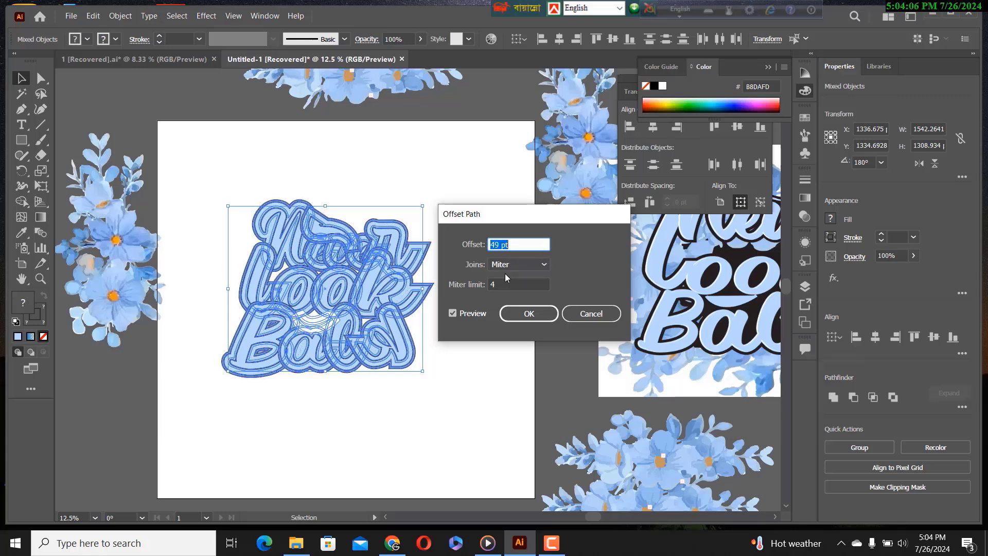
{"action": "key", "text": "Up"}
{"action": "key", "text": "Up"}
{"action": "key", "text": "Up"}
{"action": "key", "text": "Up"}
{"action": "key", "text": "Up"}
{"action": "key", "text": "Up"}
{"action": "key", "text": "Up"}
{"action": "key", "text": "Up"}
{"action": "key", "text": "Up"}
{"action": "key", "text": "Up"}
{"action": "key", "text": "Up"}
{"action": "key", "text": "Up"}
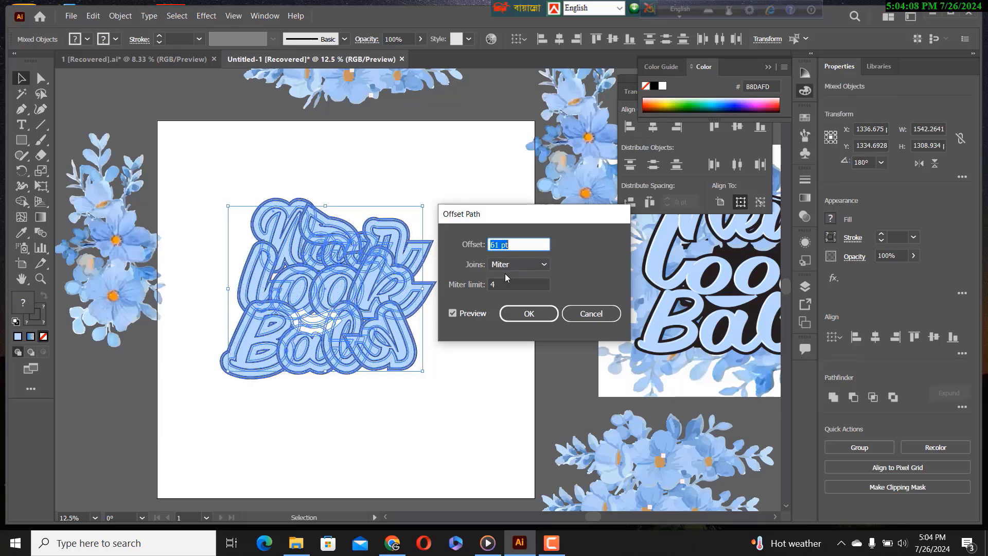
{"action": "key", "text": "Up"}
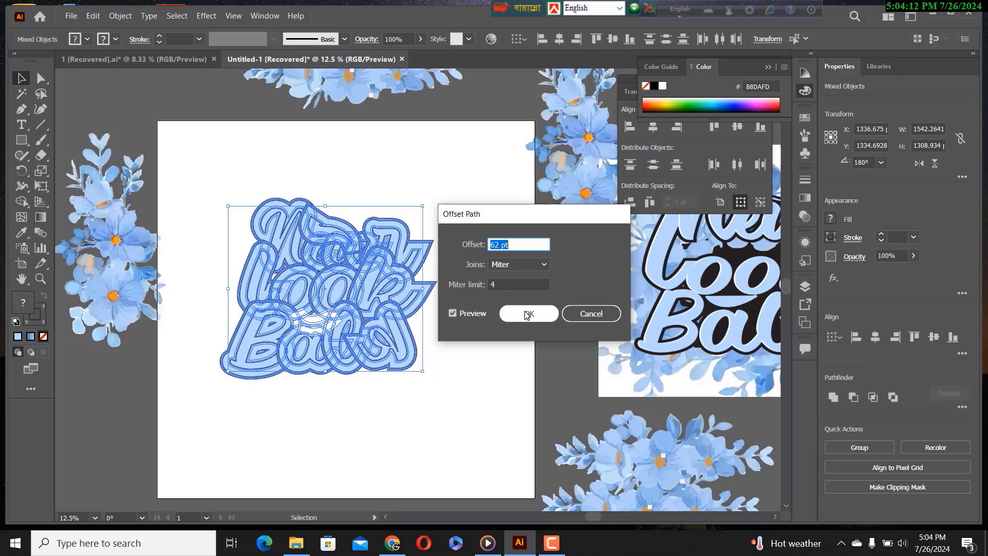
{"action": "left_click", "coordinate": [527, 313]}
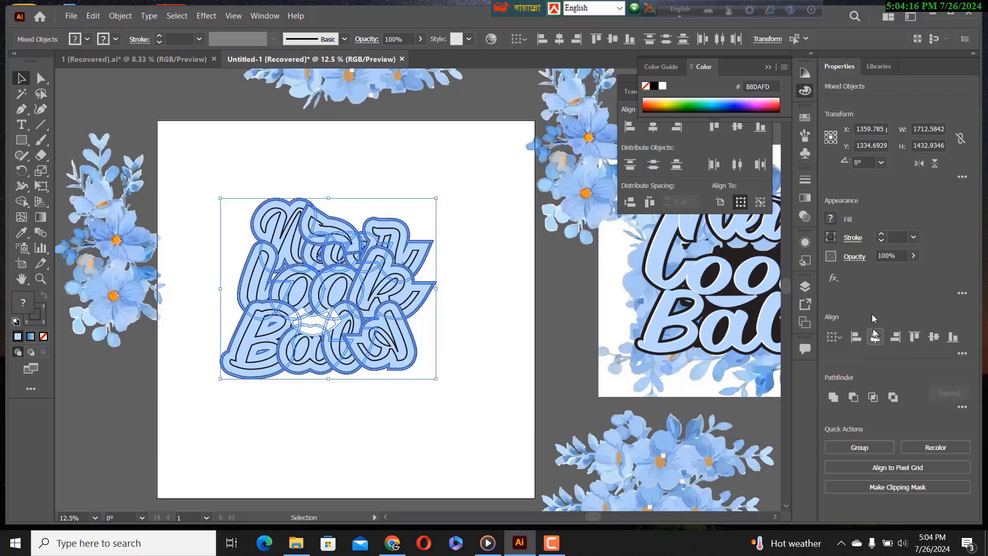
Fill the offset outlines with black and unite them into a single backdrop shape.
{"action": "left_click", "coordinate": [831, 219]}
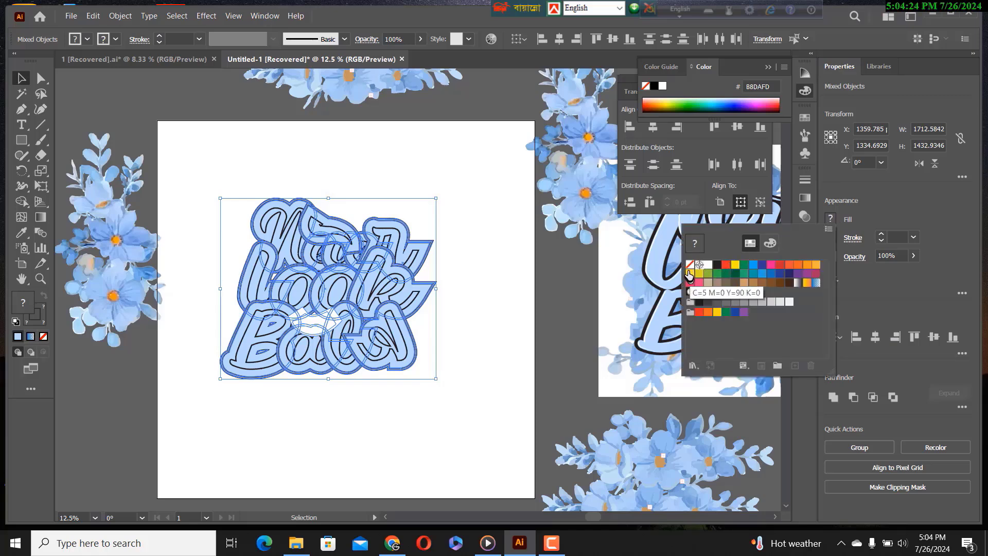
{"action": "left_click", "coordinate": [690, 274]}
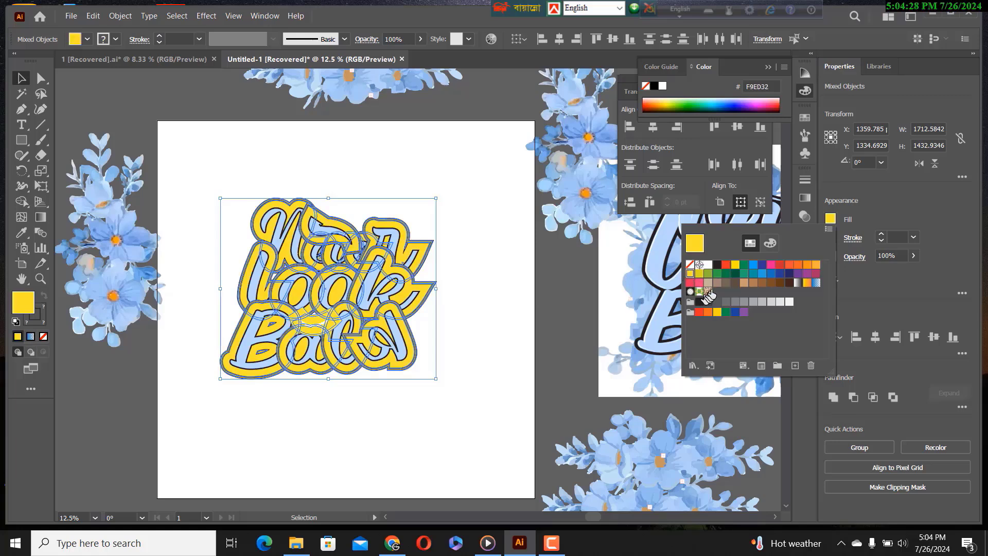
{"action": "left_click", "coordinate": [717, 265]}
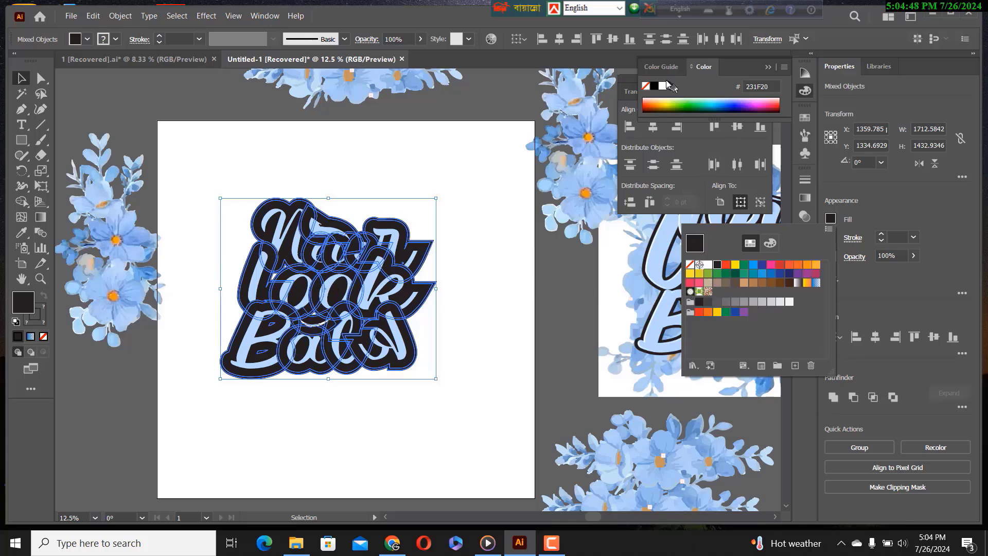
{"action": "left_click", "coordinate": [639, 133]}
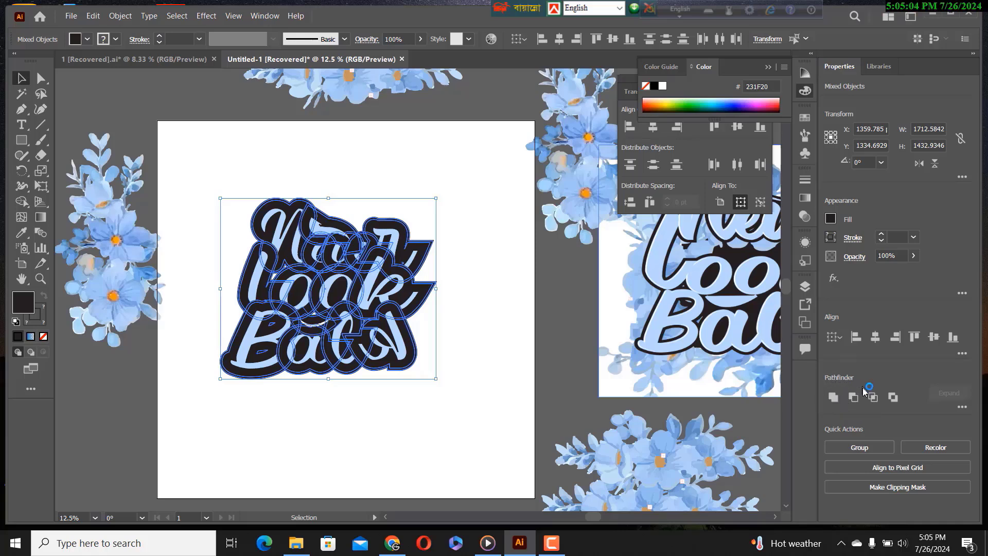
{"action": "left_click", "coordinate": [834, 396]}
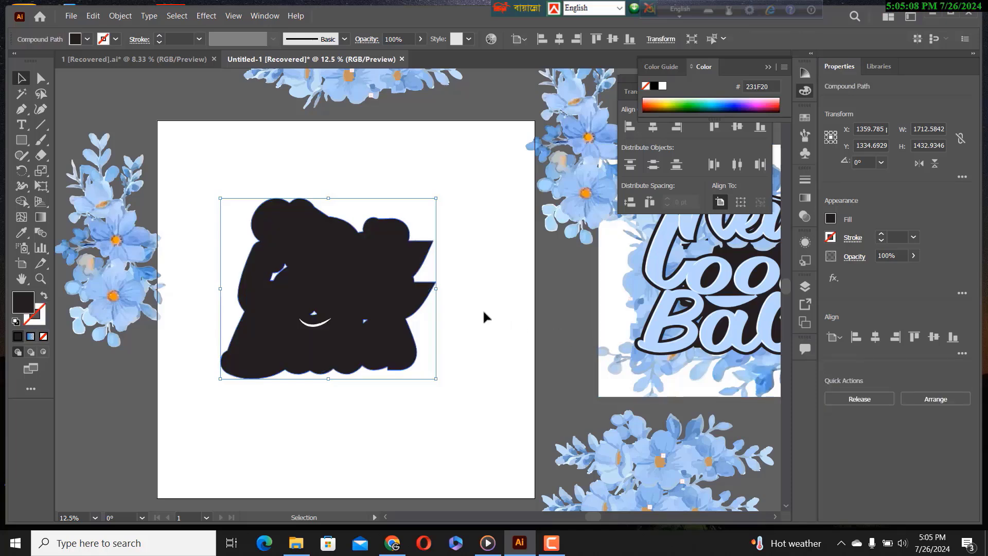
Cut the united black shape and paste it behind the lettering group.
{"action": "key", "text": "ctrl"}
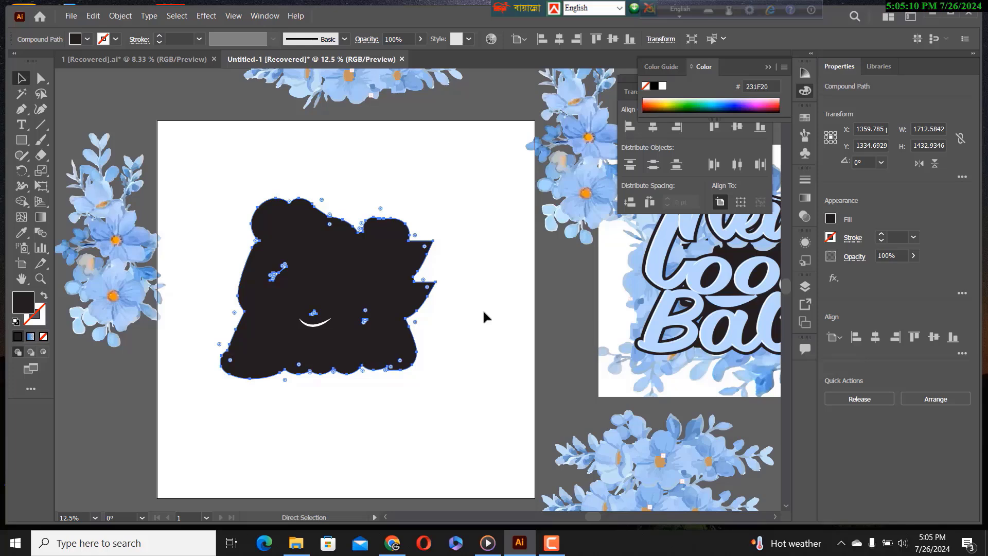
{"action": "key", "text": "ctrl+z"}
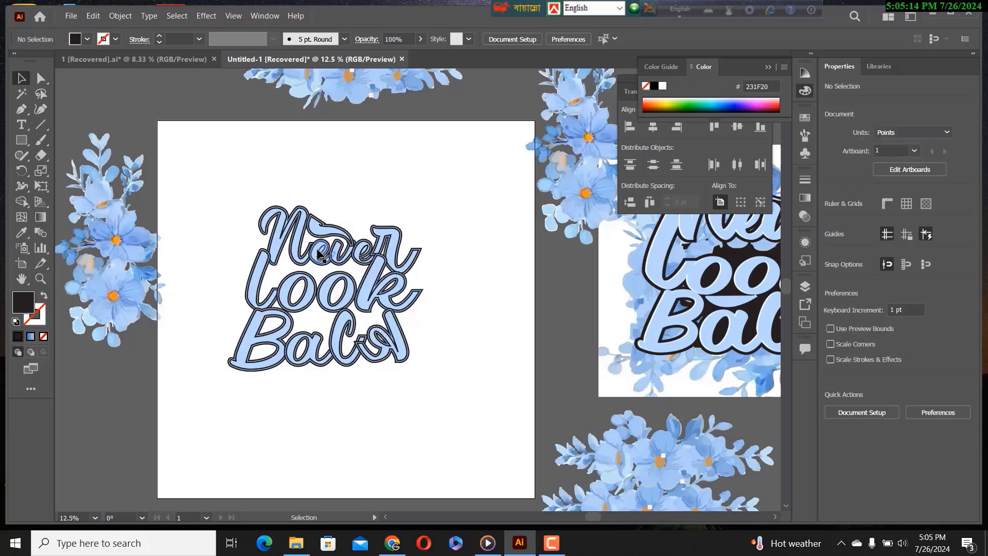
{"action": "left_click", "coordinate": [319, 253]}
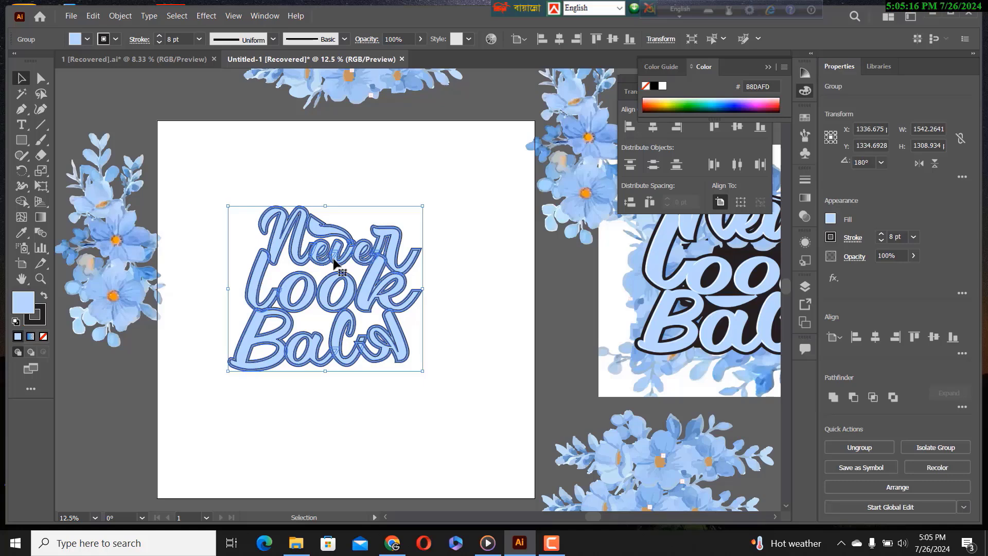
{"action": "key", "text": "a"}
{"action": "key", "text": "ctrl+z"}
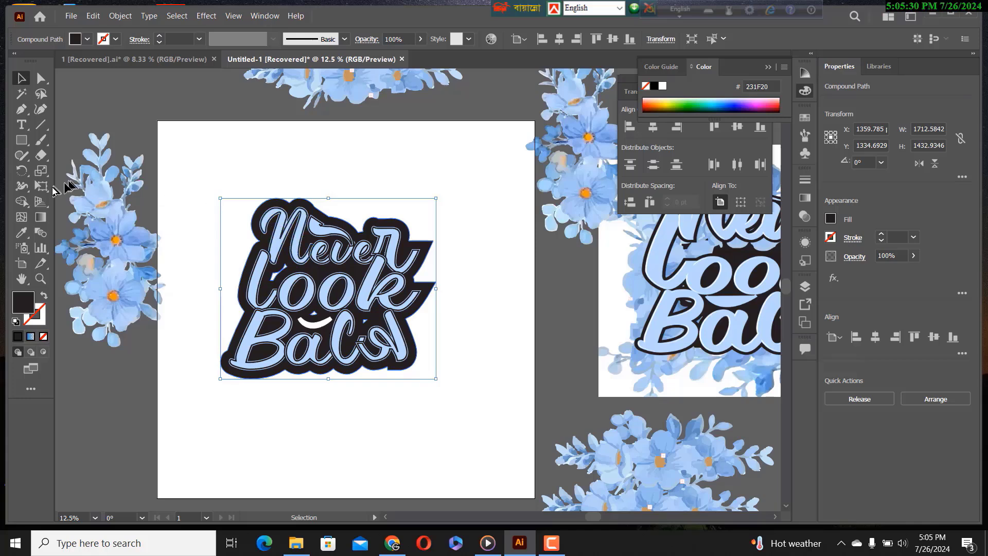
Draw a closed black Pen tool shape, about 1369 by 941 pt, over the middle of the lettering to cover the backdrop's small gaps.
{"action": "left_click", "coordinate": [22, 108]}
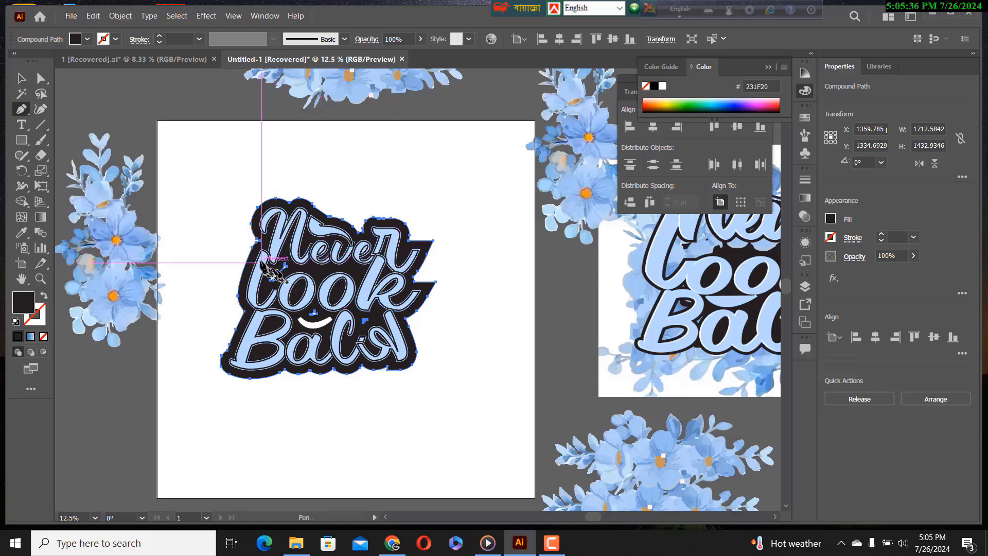
{"action": "left_click", "coordinate": [250, 262]}
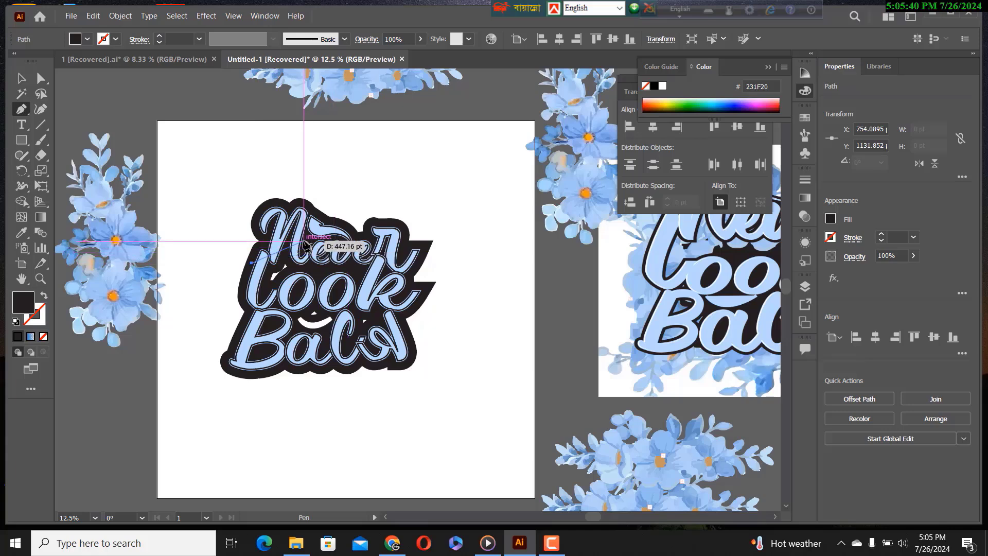
{"action": "left_click", "coordinate": [305, 241]}
{"action": "left_click", "coordinate": [409, 271]}
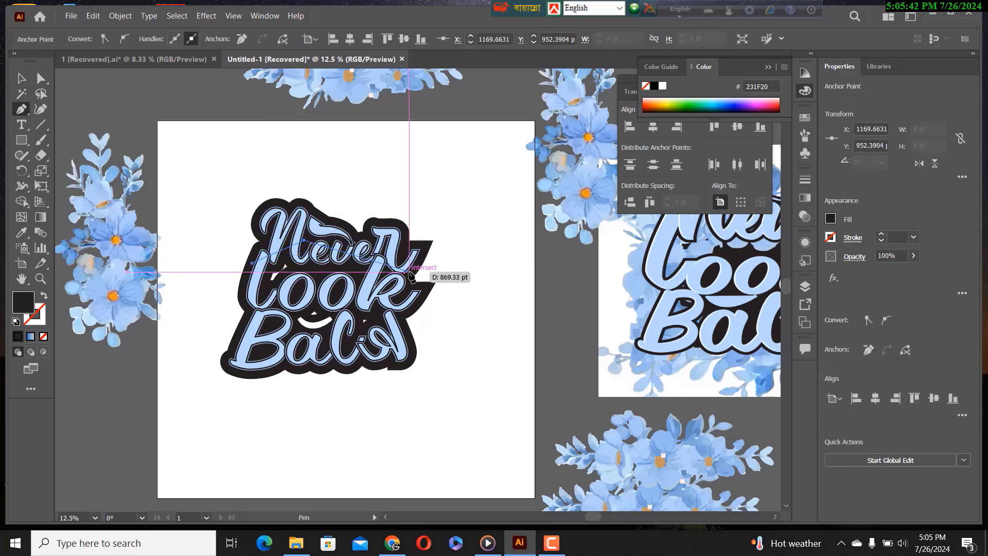
{"action": "left_click", "coordinate": [410, 297]}
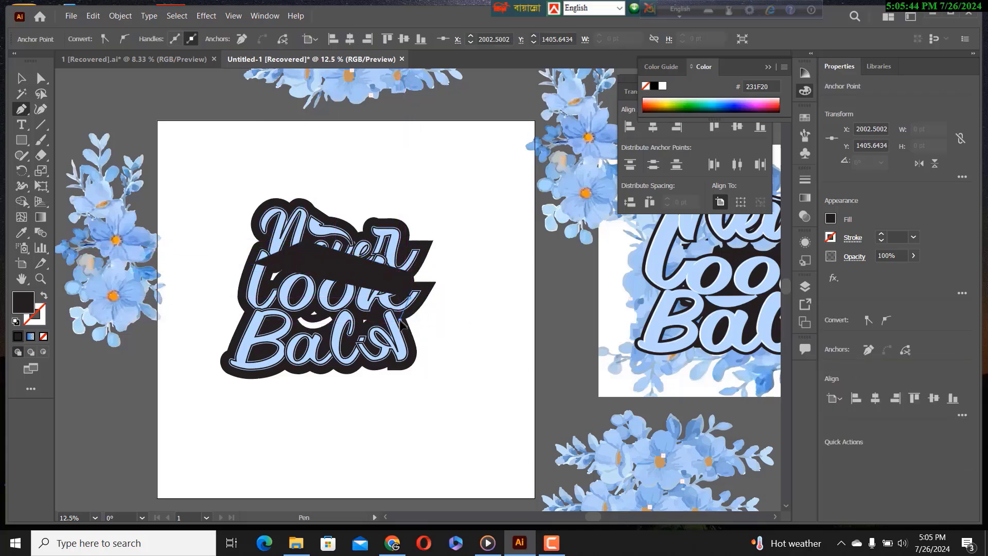
{"action": "left_click", "coordinate": [400, 319]}
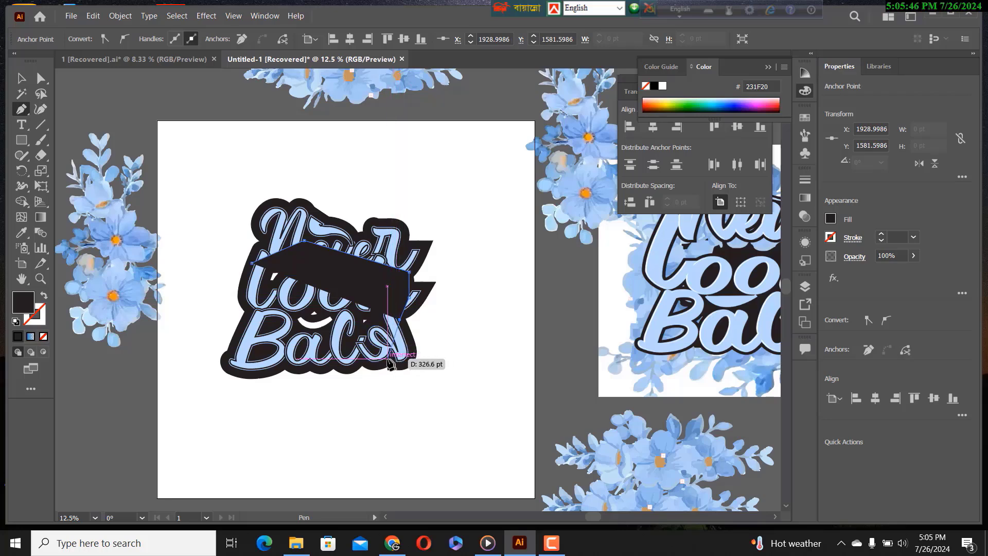
{"action": "left_click", "coordinate": [387, 360]}
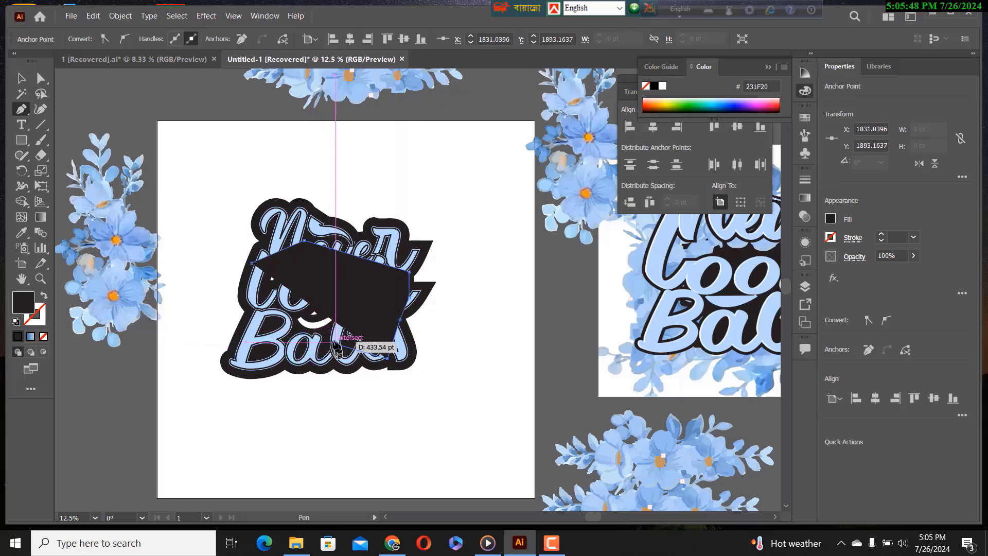
{"action": "left_click", "coordinate": [329, 341]}
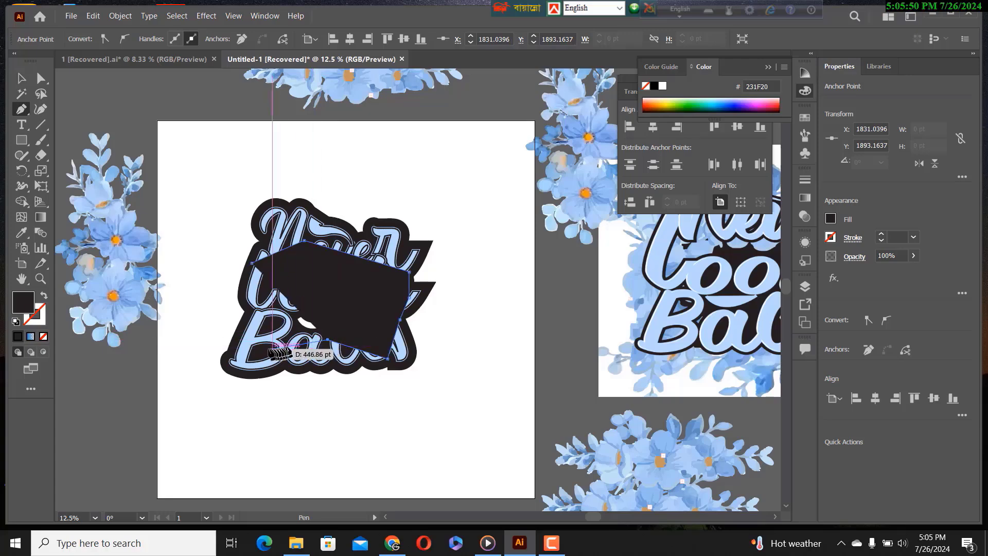
{"action": "left_click", "coordinate": [237, 347]}
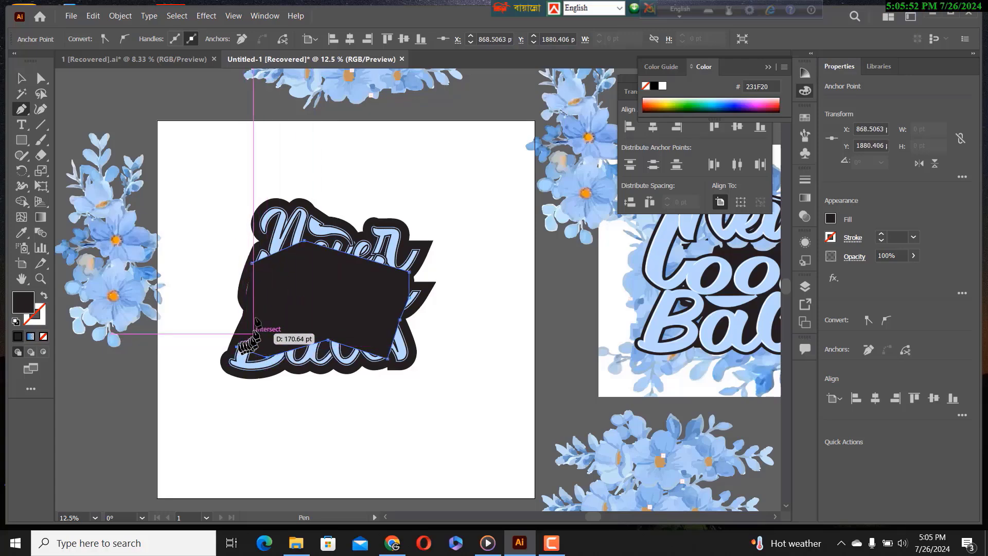
{"action": "left_click", "coordinate": [252, 264]}
Cut the black filler shape, paste it behind the lettering group, and deselect it.
{"action": "key", "text": "v"}
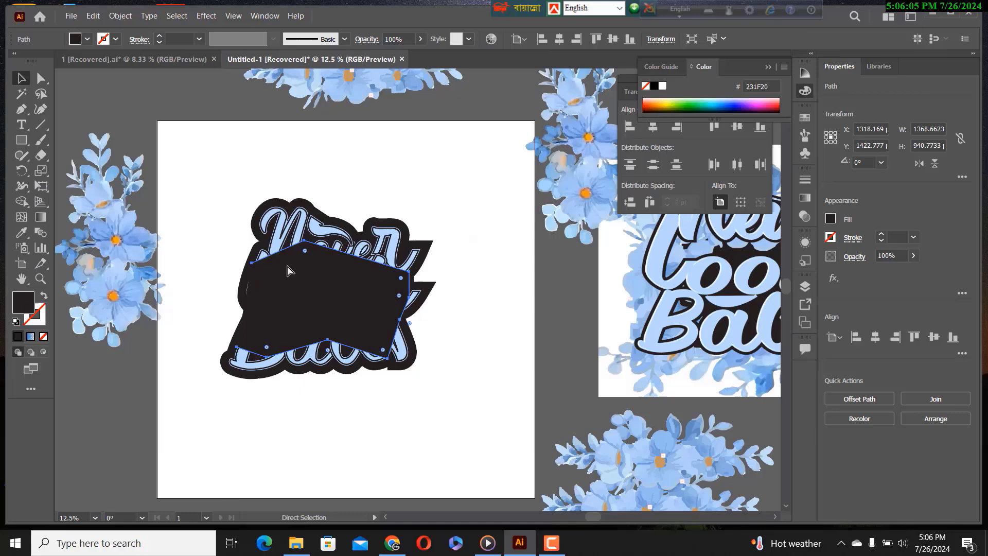
{"action": "key", "text": "ctrl+x"}
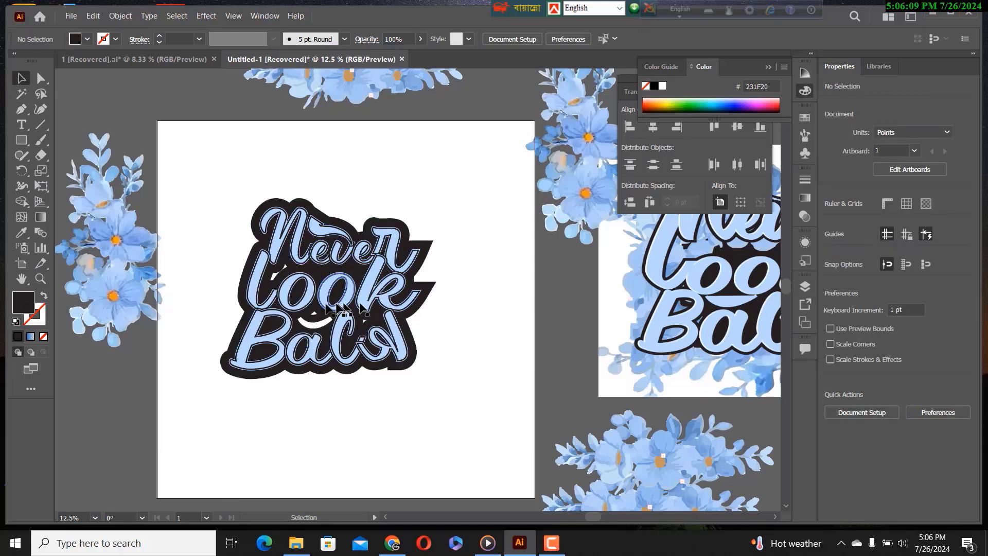
{"action": "left_click", "coordinate": [303, 309]}
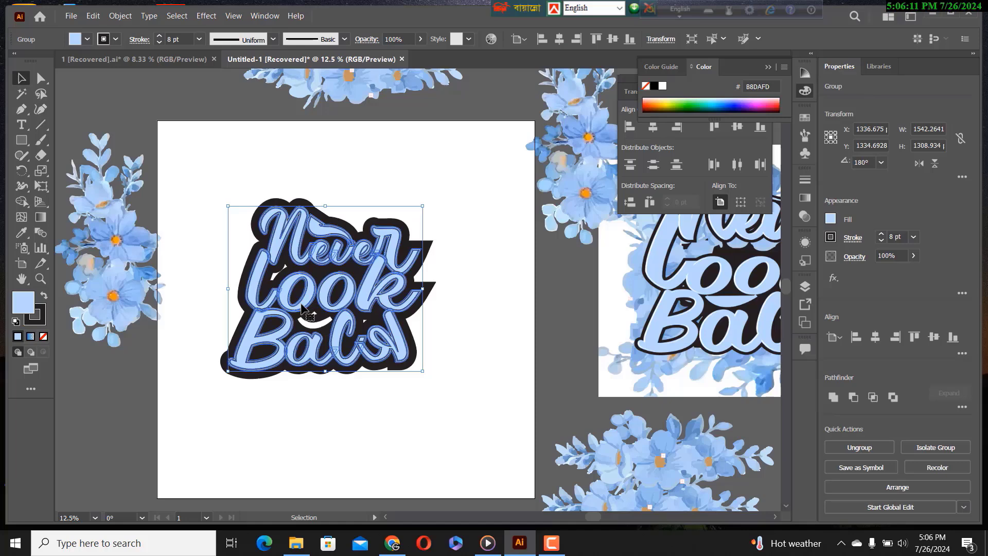
{"action": "key", "text": "a"}
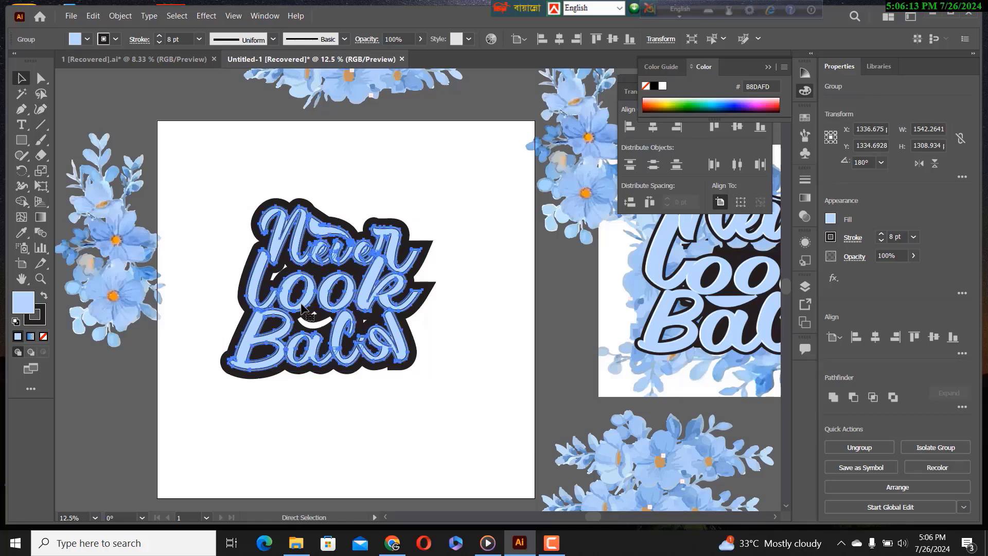
{"action": "left_click", "coordinate": [304, 309]}
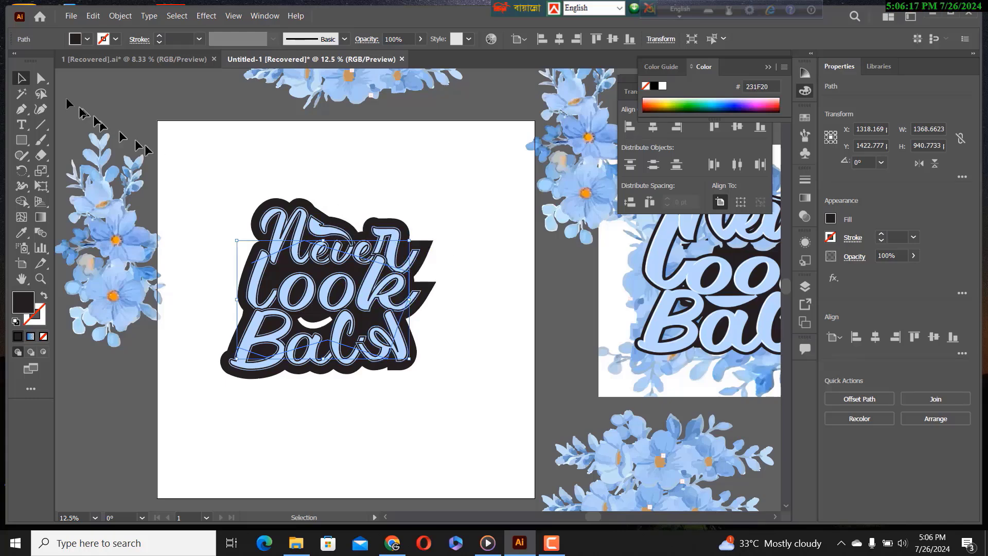
{"action": "left_click", "coordinate": [364, 187]}
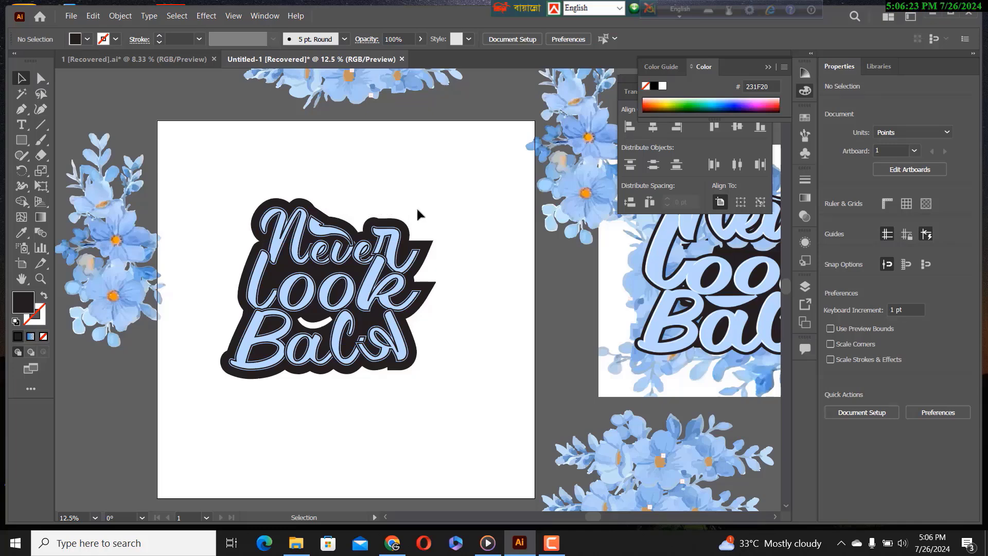
Paste a copy of the blue lettering group in place directly behind the original.
{"action": "left_click", "coordinate": [282, 228]}
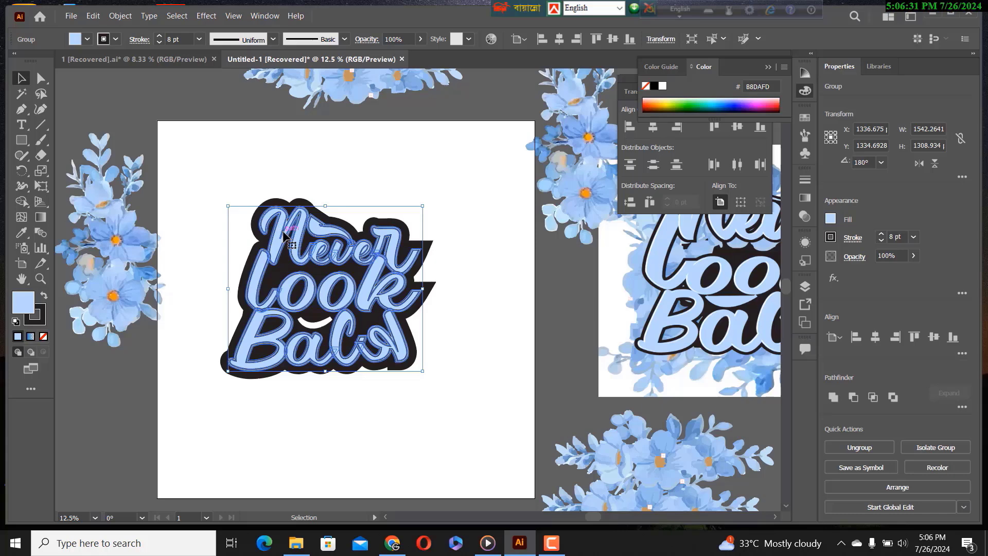
{"action": "key", "text": "a"}
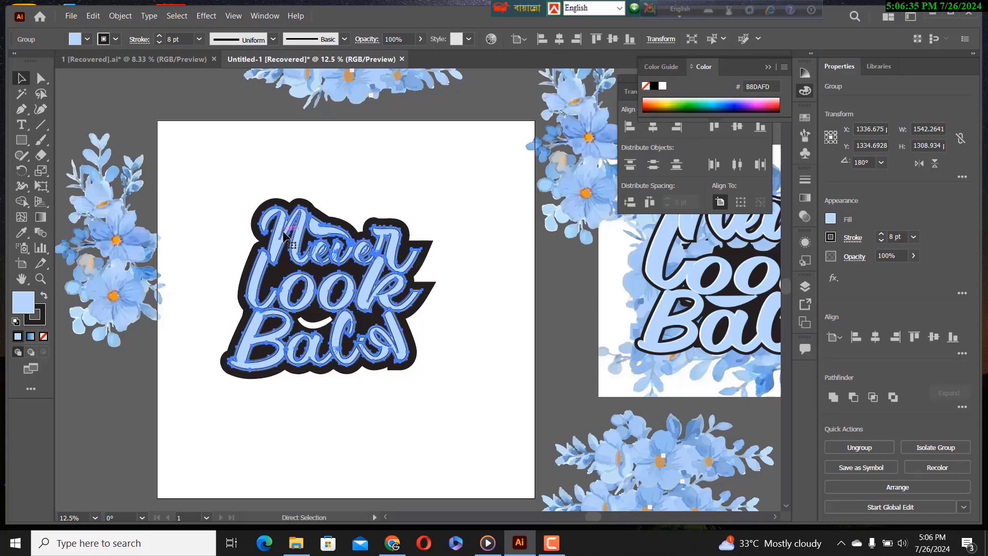
{"action": "key", "text": "v"}
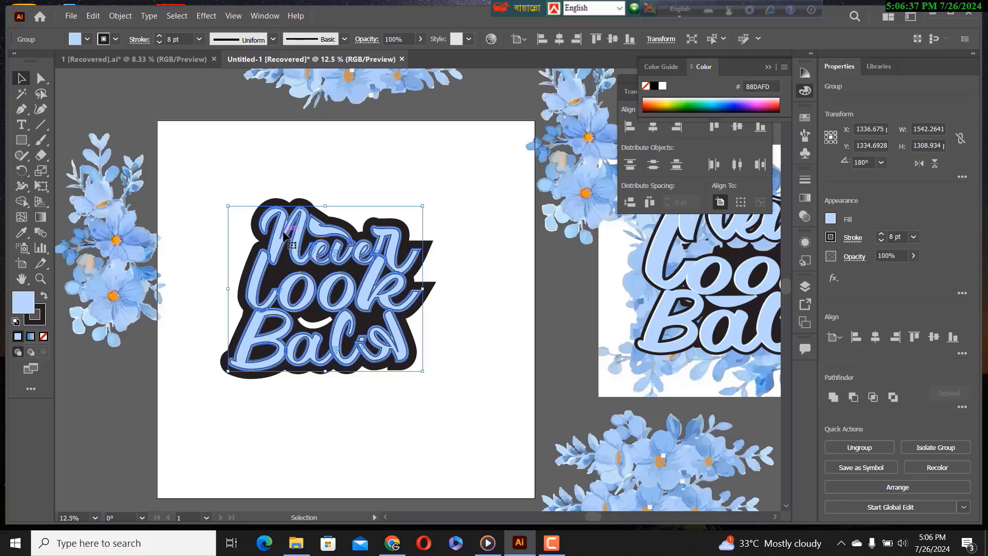
{"action": "key", "text": "a"}
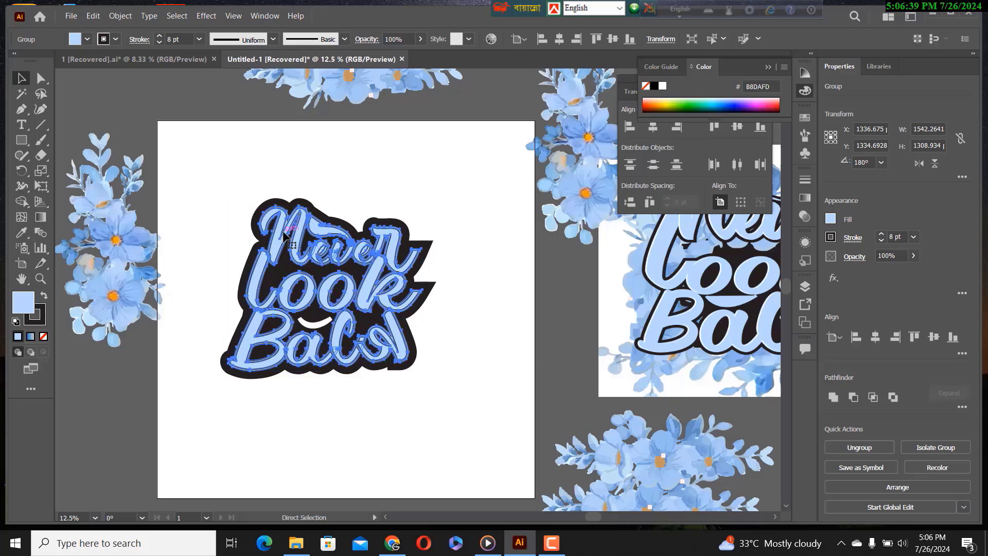
{"action": "key", "text": "v"}
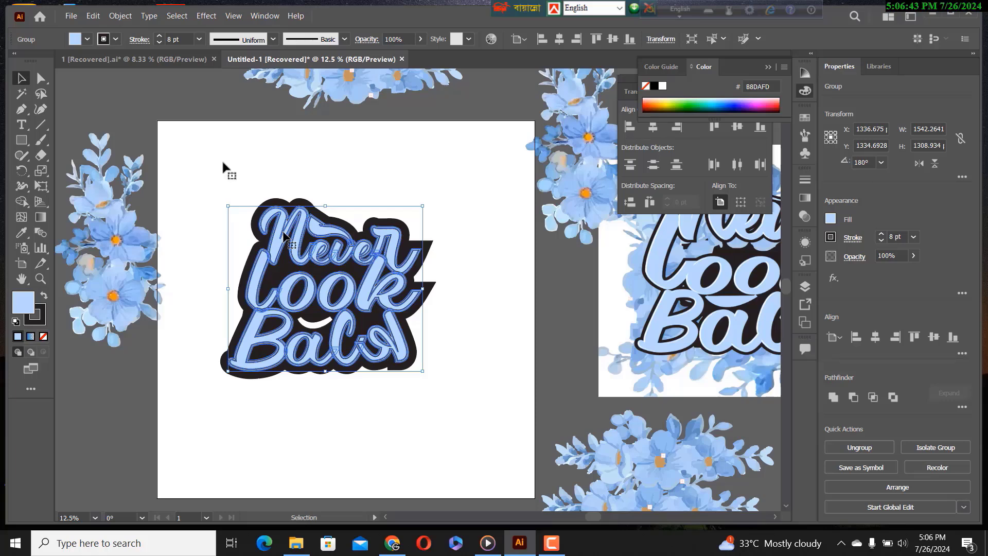
Fill the lettering copy with white and nudge it 17 pt to the right of the original.
{"action": "left_click", "coordinate": [87, 39]}
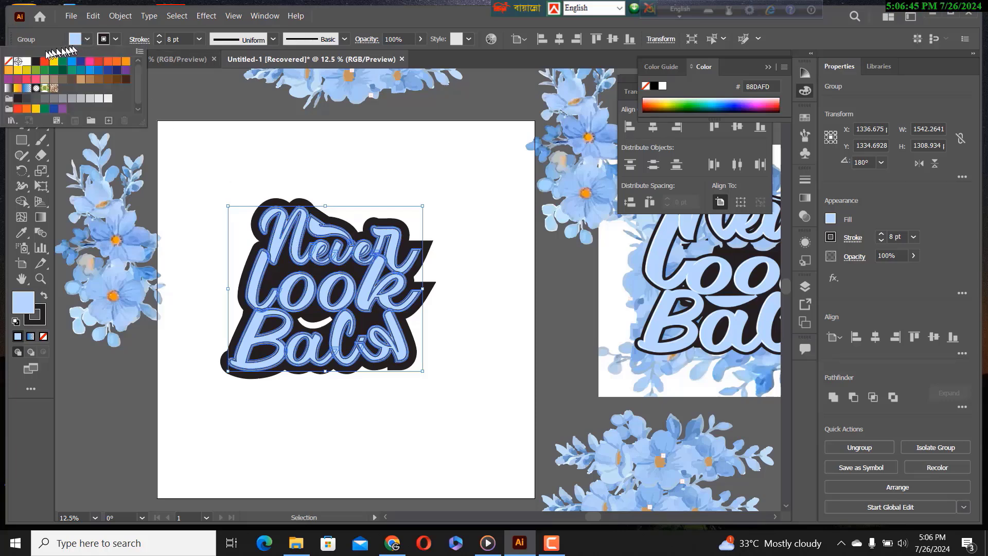
{"action": "left_click", "coordinate": [108, 97]}
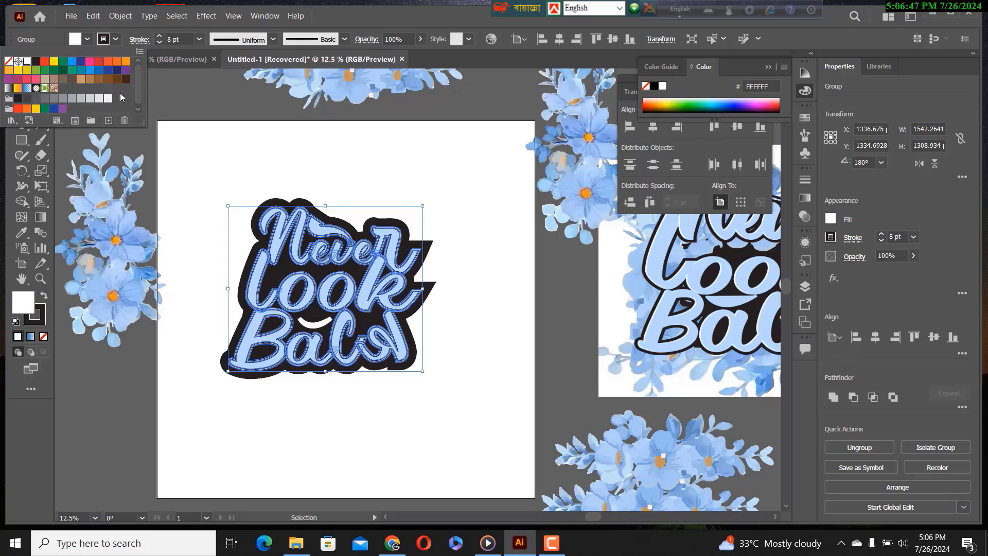
{"action": "key", "text": "Escape"}
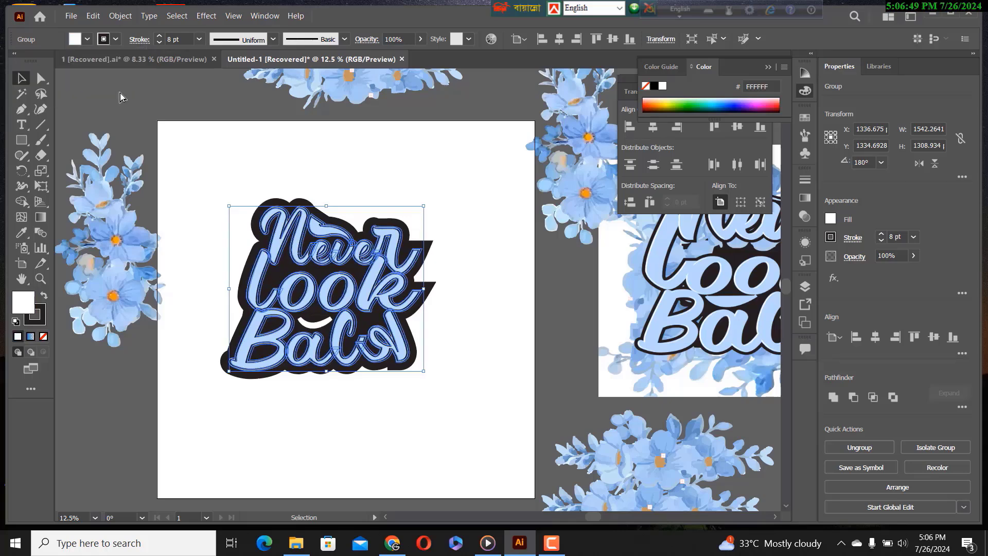
{"action": "key", "text": "Right"}
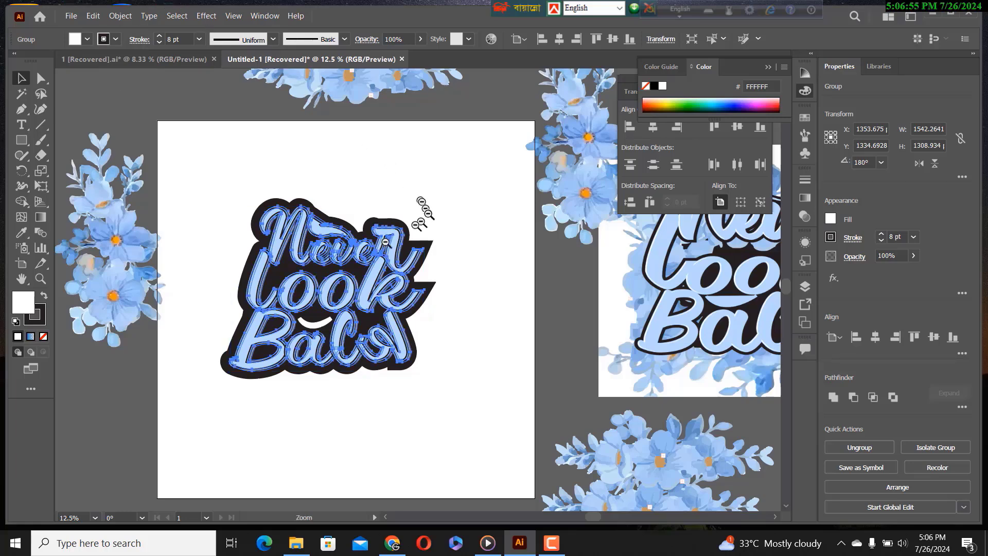
Change the offset lettering copy's 8 pt stroke to white and deselect it.
{"action": "left_click", "coordinate": [355, 270], "text": "ctrl+alt"}
{"action": "scroll", "coordinate": [412, 275], "scroll_direction": "up", "scroll_amount": 7}
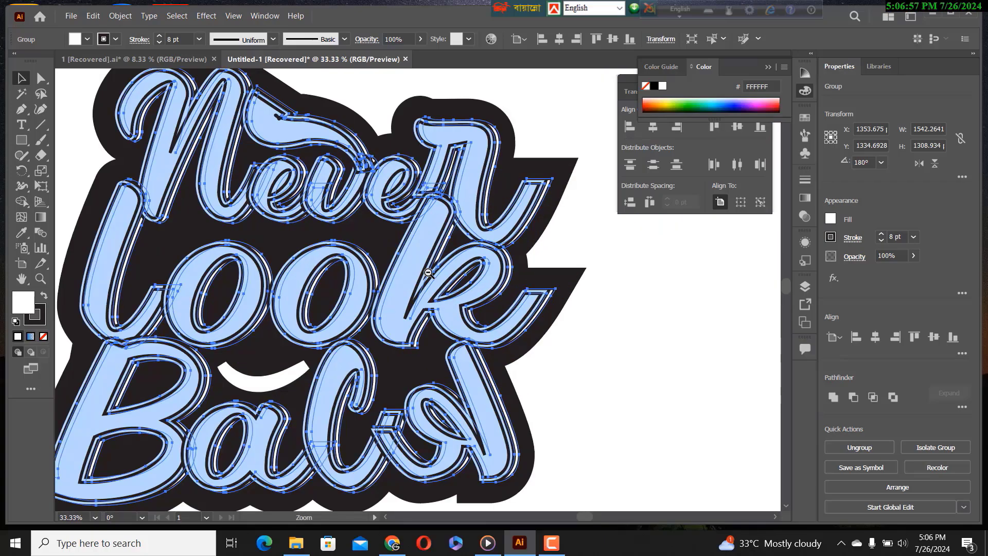
{"action": "scroll", "coordinate": [380, 258], "scroll_direction": "down", "scroll_amount": 2}
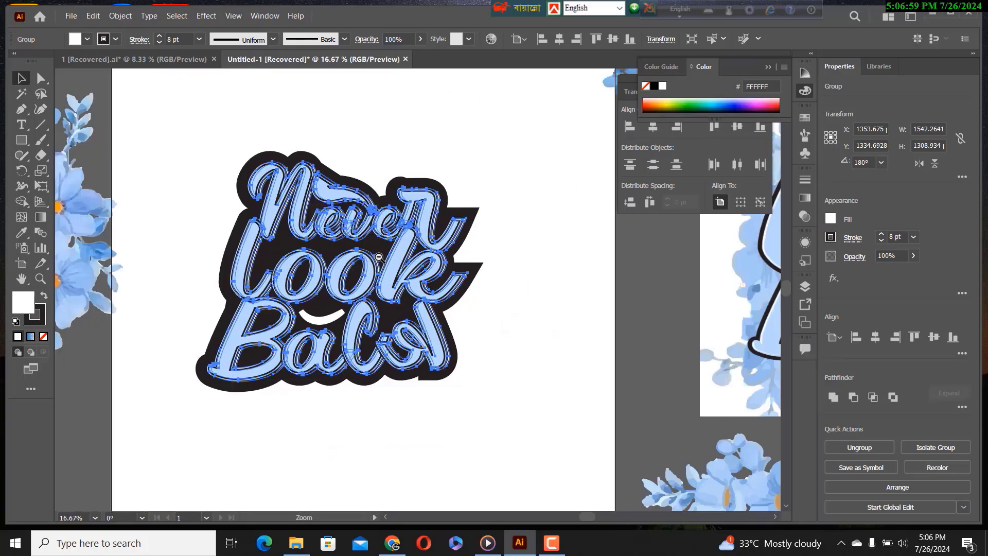
{"action": "scroll", "coordinate": [379, 257], "scroll_direction": "up", "scroll_amount": 1}
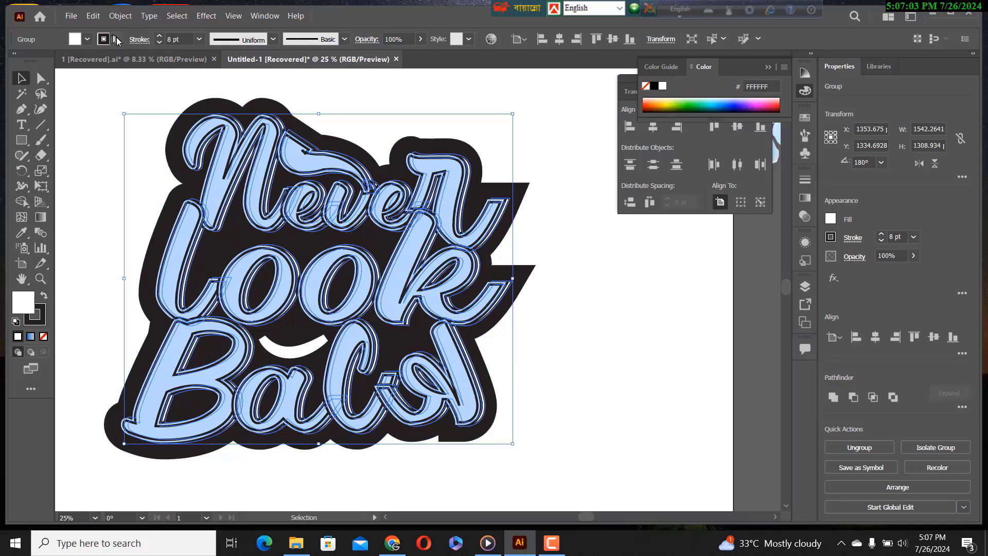
{"action": "left_click", "coordinate": [117, 40]}
{"action": "left_click", "coordinate": [26, 62]}
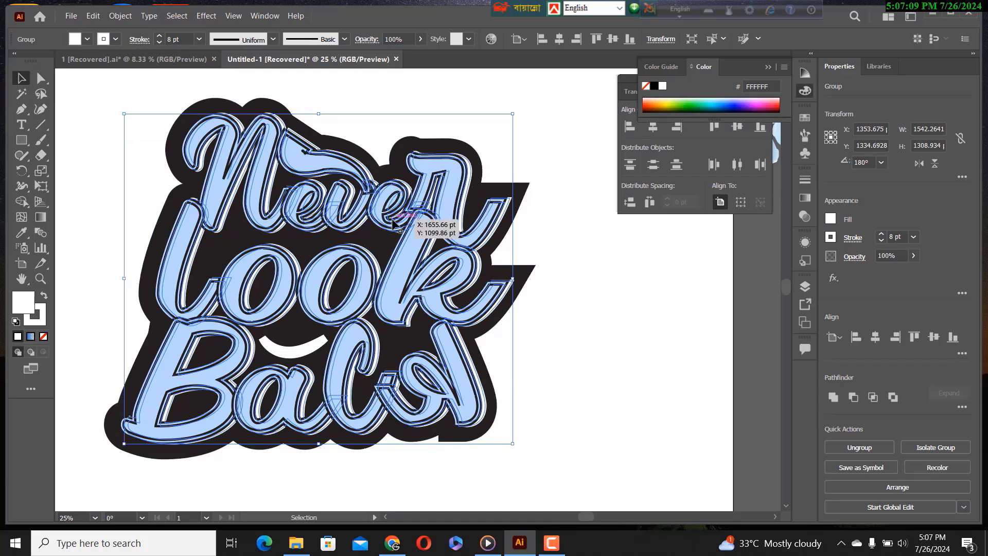
{"action": "left_click", "coordinate": [392, 222], "text": "ctrl+alt"}
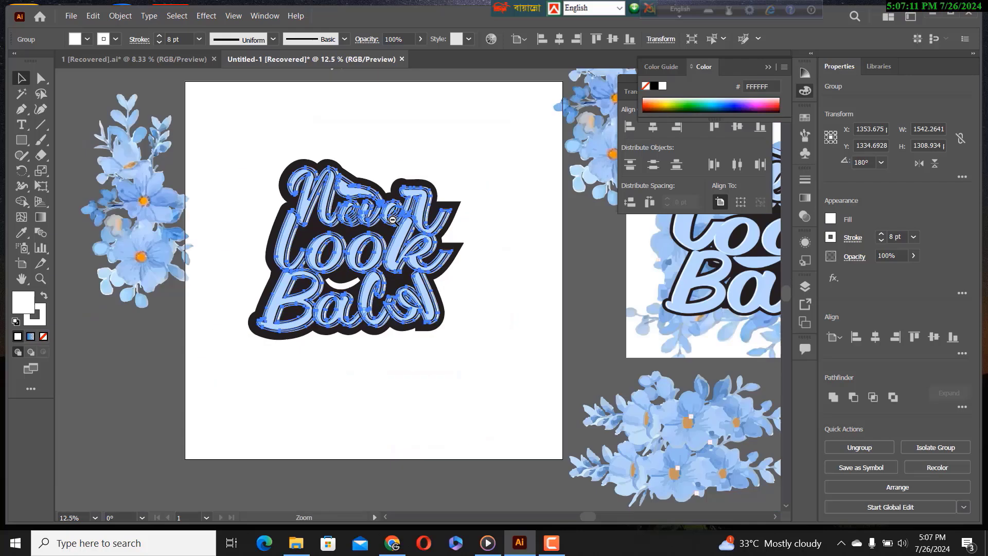
{"action": "left_click", "coordinate": [392, 220], "text": "ctrl"}
{"action": "left_click", "coordinate": [537, 295]}
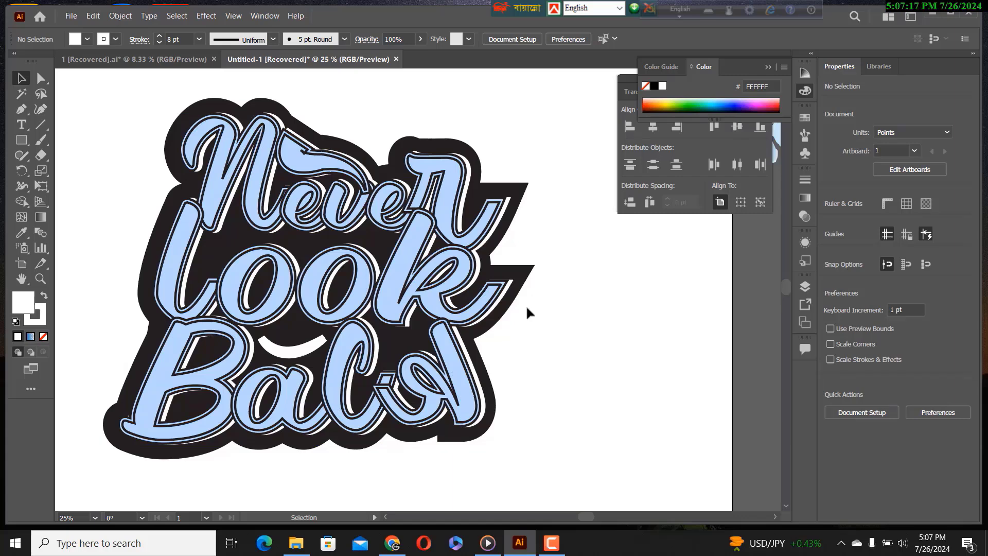
Move the horizontal flower cluster from above the artboard to behind the top of the lettering and deselect it.
{"action": "key", "text": "ctrl"}
{"action": "left_click", "coordinate": [526, 304], "text": "ctrl+alt"}
{"action": "left_click", "coordinate": [525, 306], "text": "ctrl+alt"}
{"action": "left_click", "coordinate": [524, 308], "text": "ctrl+alt"}
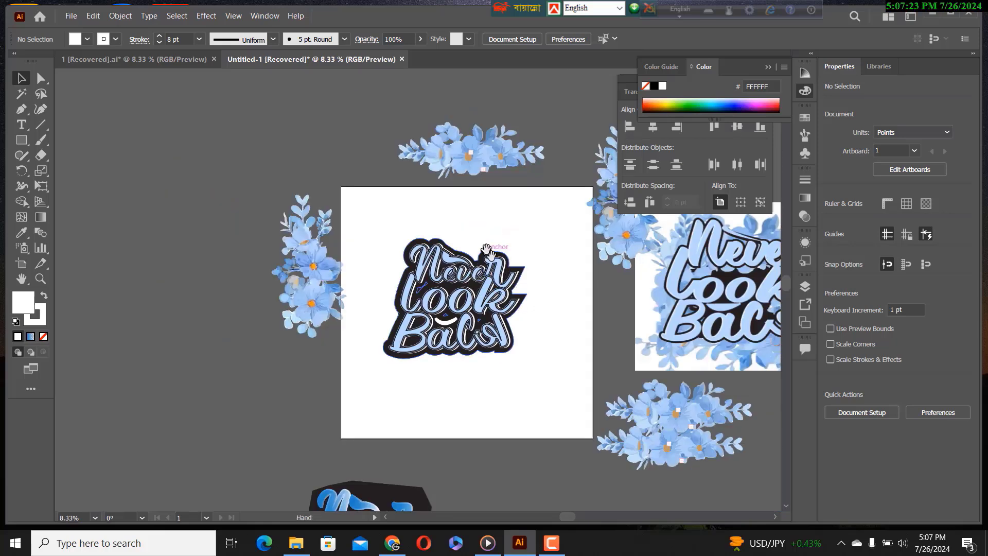
{"action": "left_click_drag", "start_coordinate": [486, 249], "coordinate": [404, 238]}
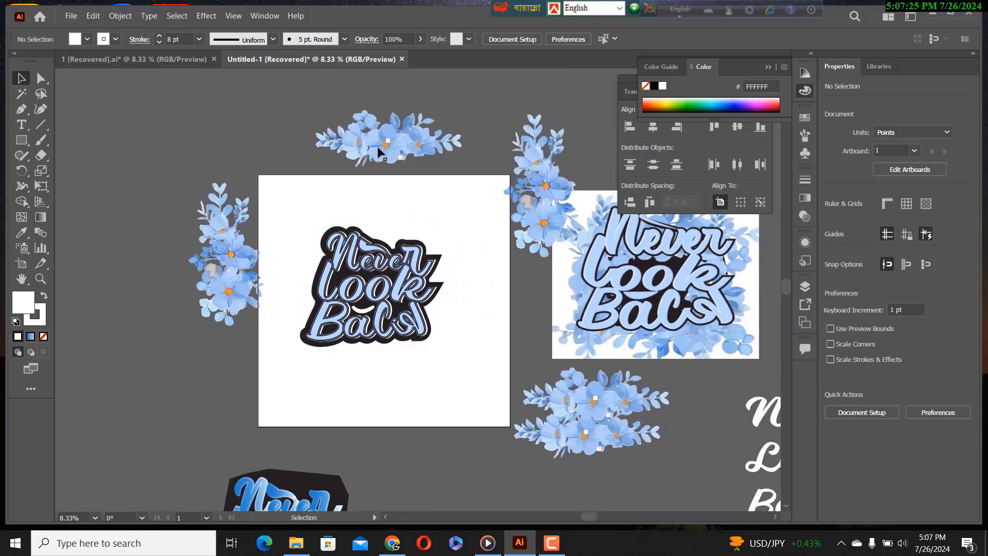
{"action": "left_click_drag", "start_coordinate": [379, 151], "coordinate": [369, 253]}
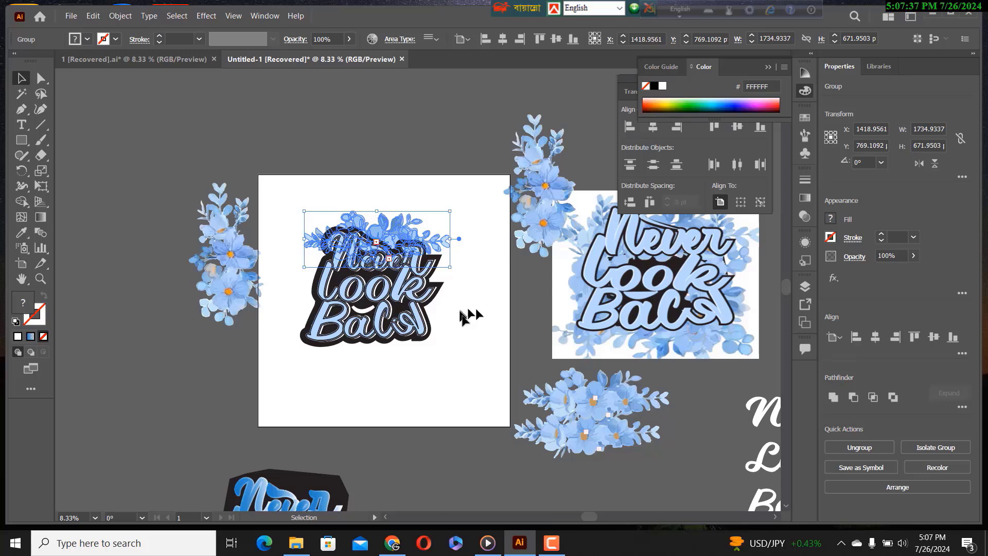
{"action": "left_click", "coordinate": [465, 317]}
Place three more flower clusters behind the black backdrop along the lettering's left, bottom and right edges.
{"action": "left_click_drag", "start_coordinate": [240, 278], "coordinate": [329, 309]}
{"action": "left_click_drag", "start_coordinate": [562, 401], "coordinate": [355, 341]}
{"action": "left_click_drag", "start_coordinate": [526, 238], "coordinate": [415, 327]}
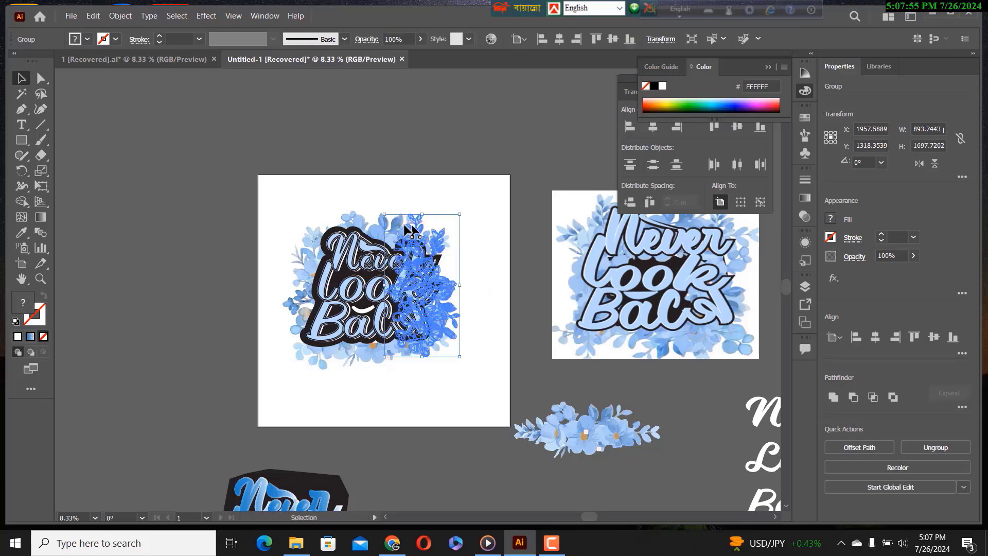
Rotate the right-hand flower cluster slightly clockwise, shift it a little closer to the lettering, and deselect it.
{"action": "left_click_drag", "start_coordinate": [434, 226], "coordinate": [487, 221]}
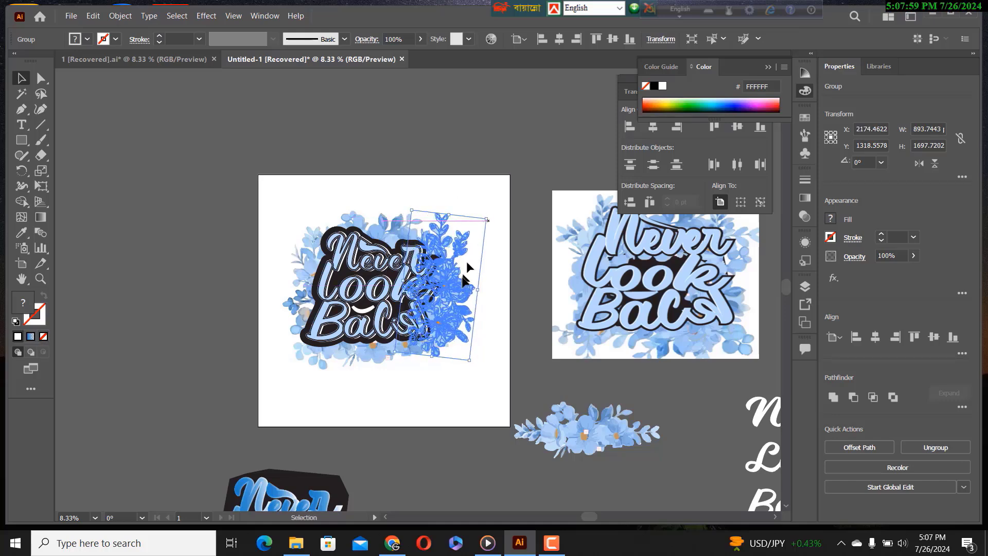
{"action": "left_click_drag", "start_coordinate": [454, 303], "coordinate": [445, 303]}
{"action": "left_click", "coordinate": [541, 363]}
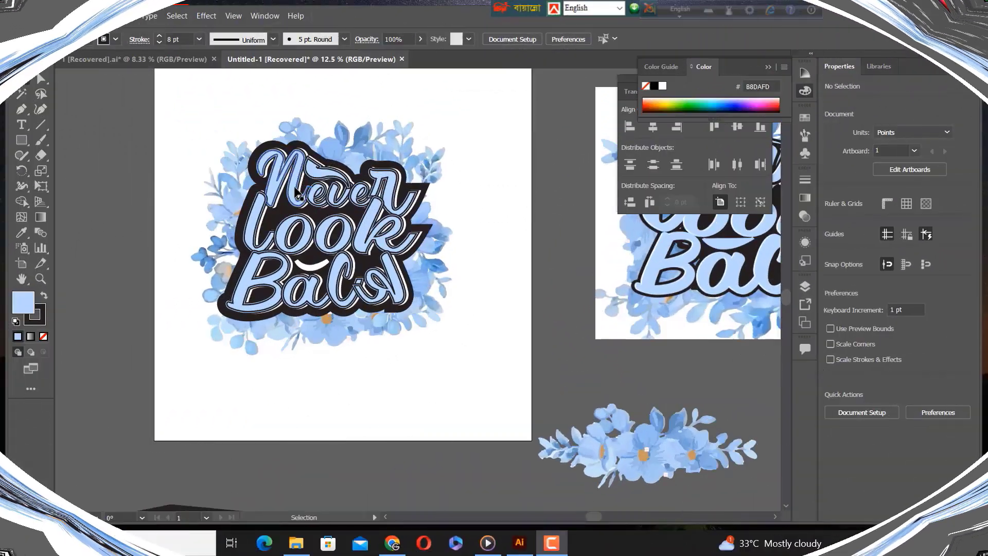
Reduce the stroke of the front blue lettering group until it has no stroke.
{"action": "left_click", "coordinate": [298, 193]}
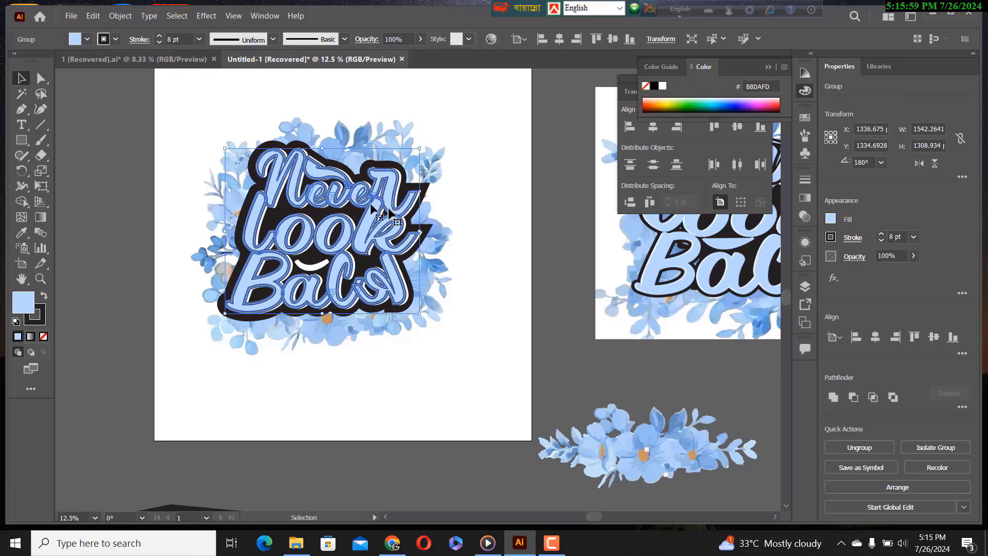
{"action": "left_click", "coordinate": [161, 44]}
{"action": "left_click", "coordinate": [161, 44]}
{"action": "left_click", "coordinate": [161, 44]}
{"action": "left_click", "coordinate": [161, 44]}
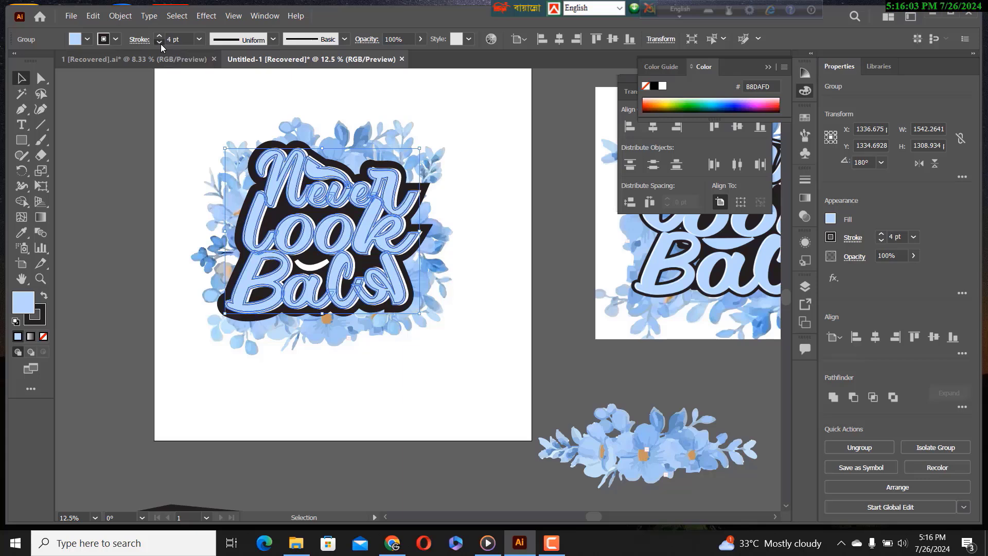
{"action": "left_click", "coordinate": [161, 44]}
{"action": "left_click", "coordinate": [160, 44]}
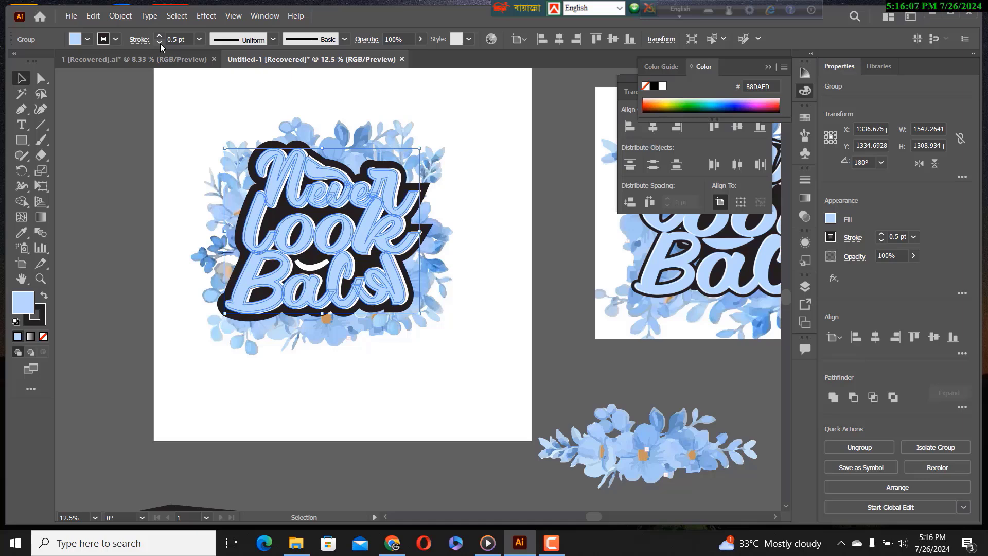
{"action": "left_click", "coordinate": [160, 44]}
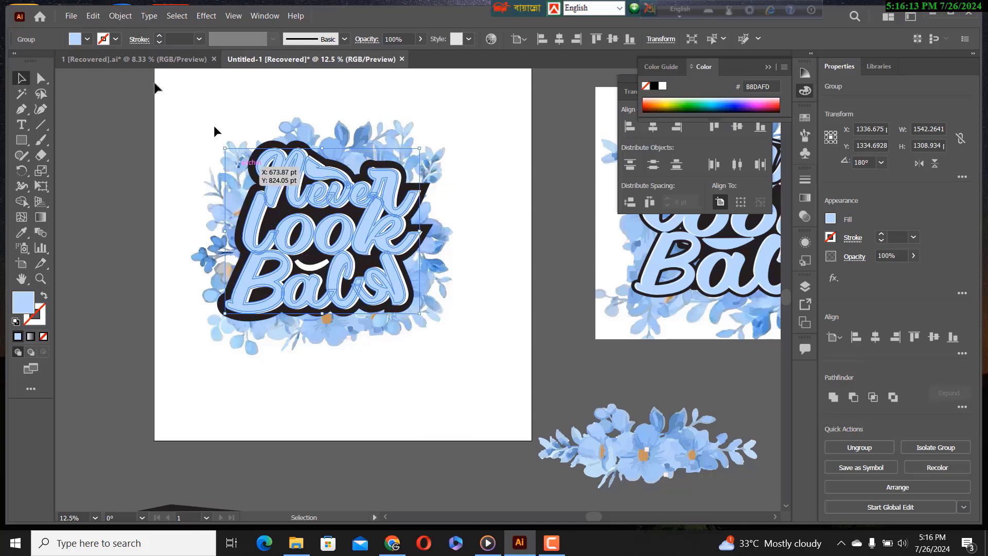
Fill the front lettering group with the blue gradient swatch.
{"action": "left_click", "coordinate": [87, 39]}
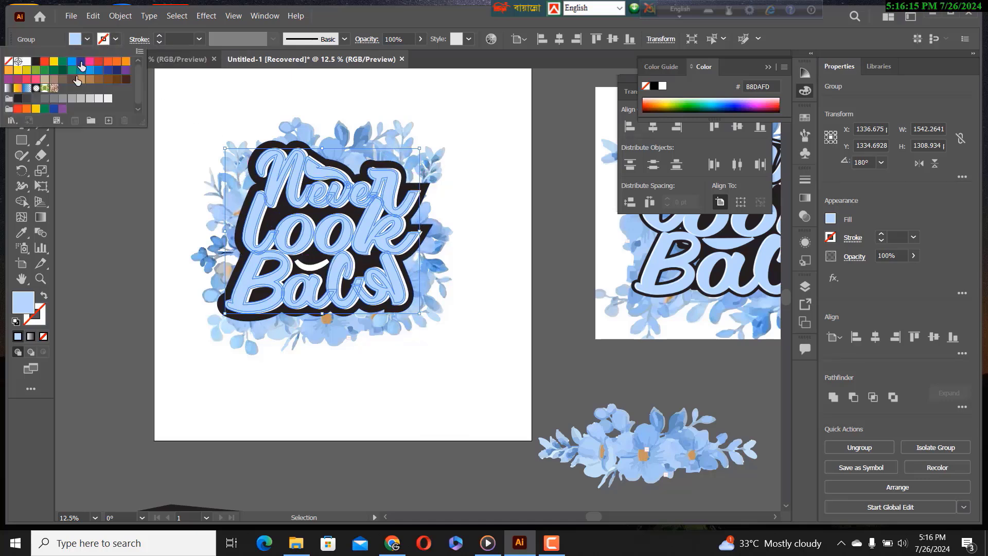
{"action": "left_click", "coordinate": [8, 88]}
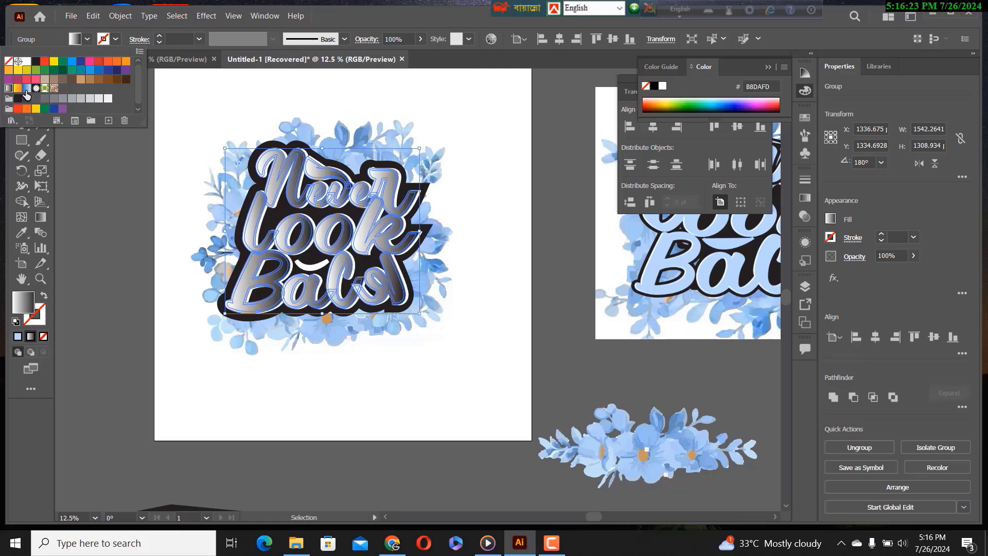
{"action": "left_click", "coordinate": [27, 88]}
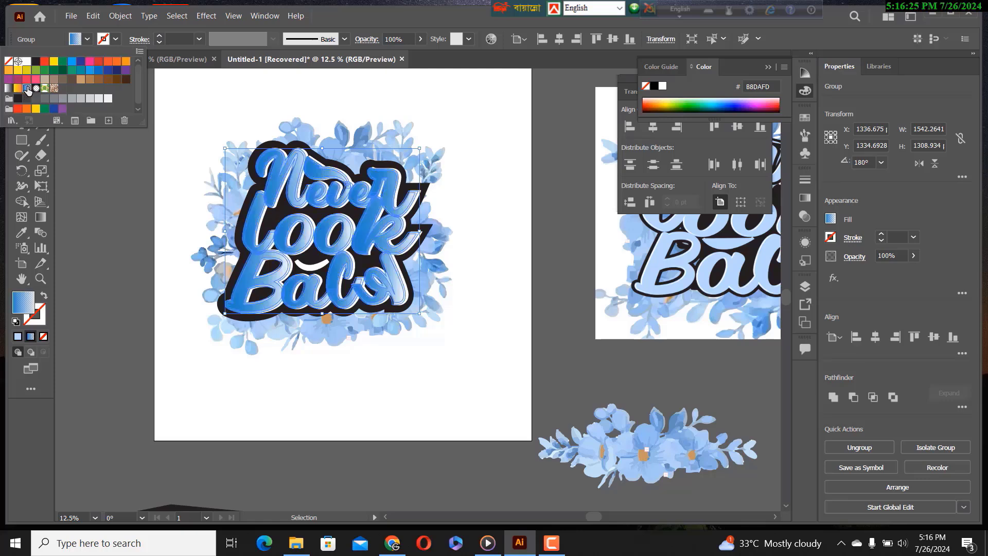